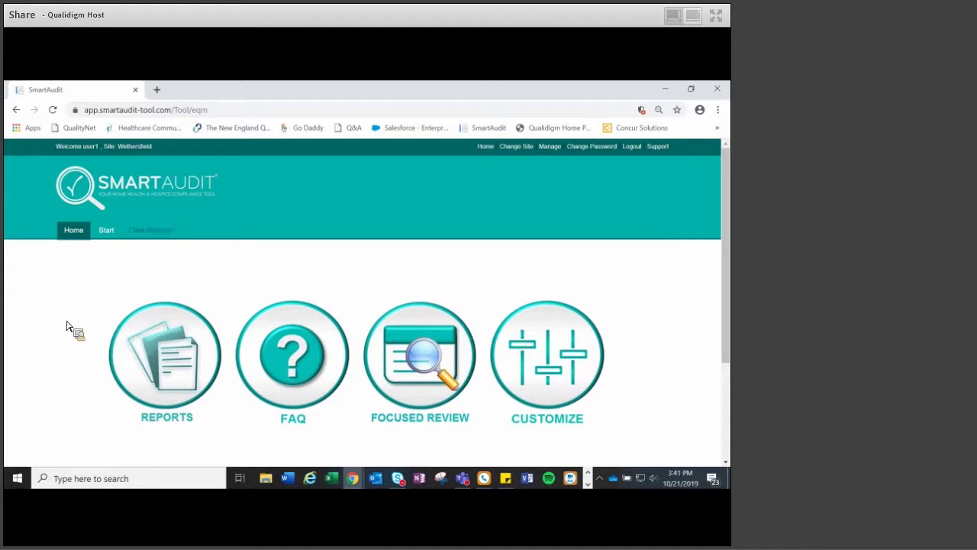
- Look up the patient by record number on the new-case form
left_click(106, 235)
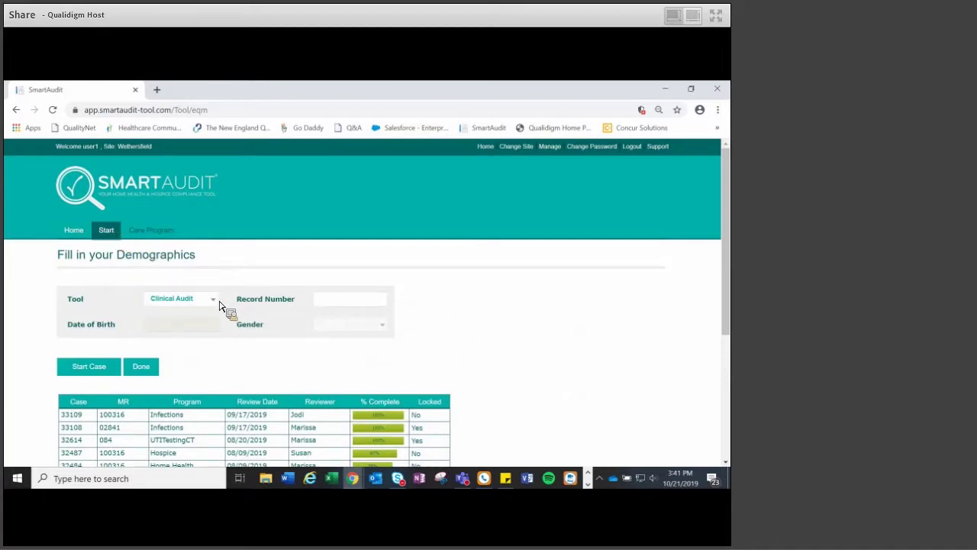
left_click(321, 303)
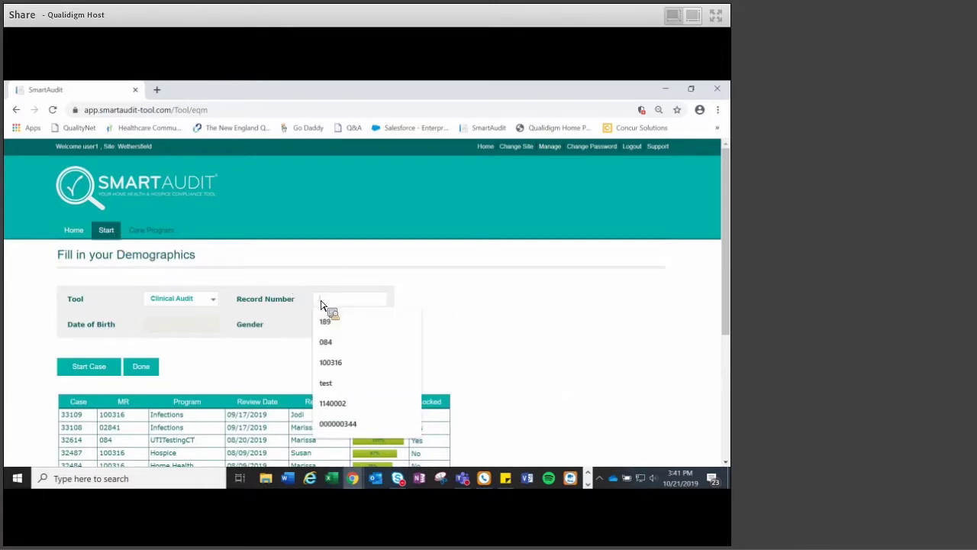
type("9218")
key("Return")
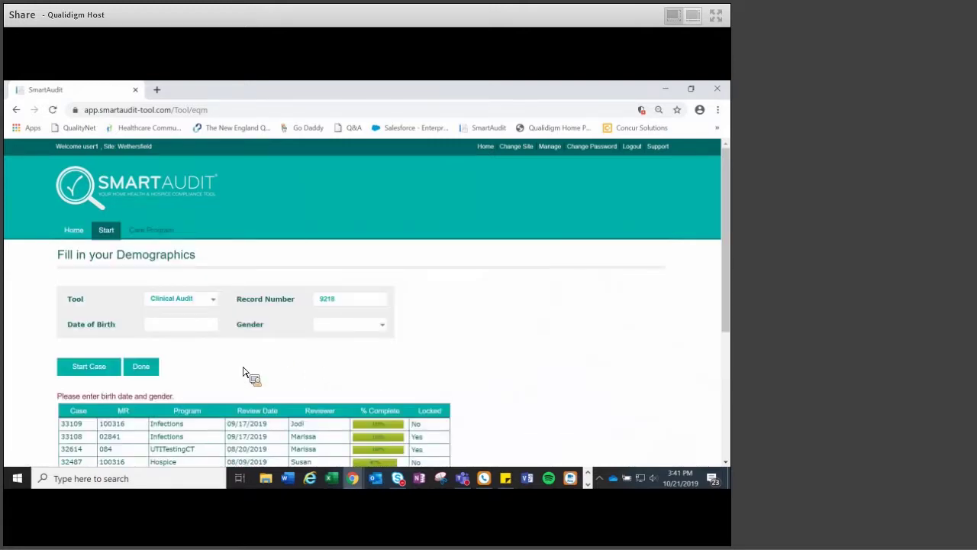
- Fill in the patient's birth date and Male gender, then start the case
left_click(154, 328)
type("10/29/192")
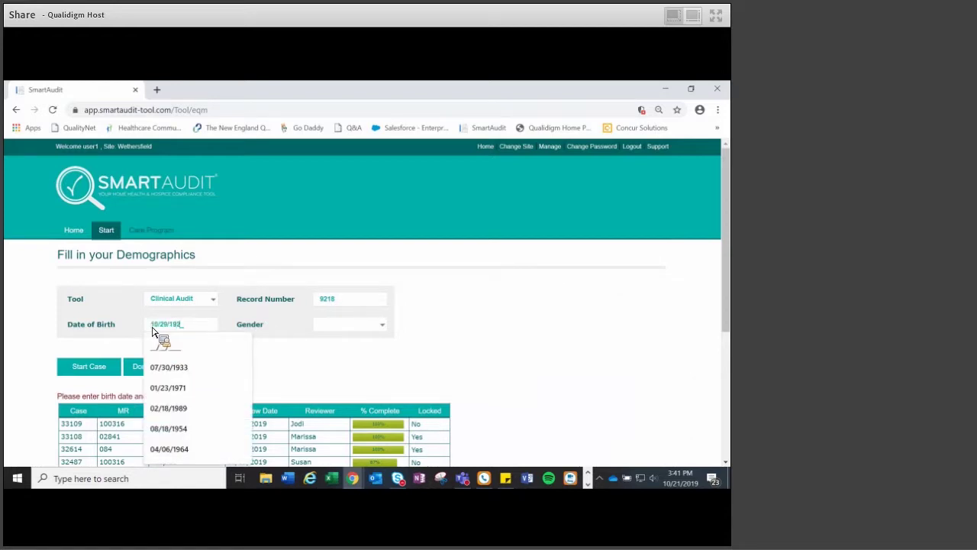
type("1")
left_click(341, 326)
left_click(338, 353)
left_click(111, 370)
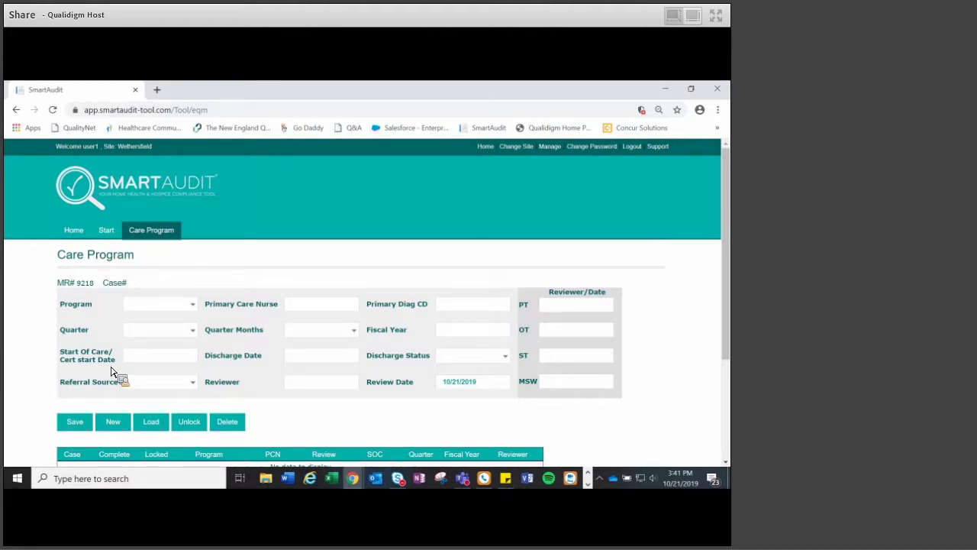
- Set program Home Health, the primary nurse, diagnosis I10, Quarter 3 and fiscal year 2019
left_click(158, 307)
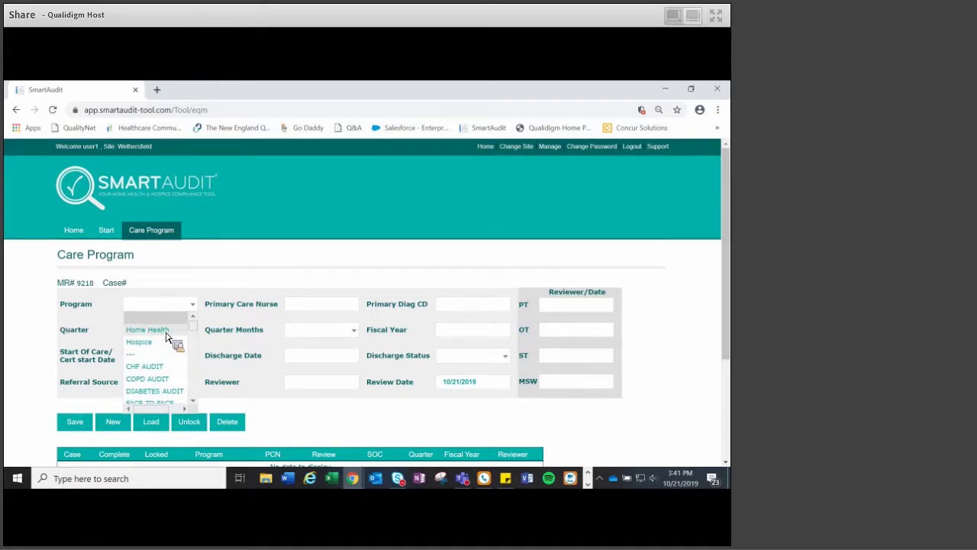
left_click(164, 331)
left_click(289, 309)
type("Cathy")
left_click(446, 310)
type("I10")
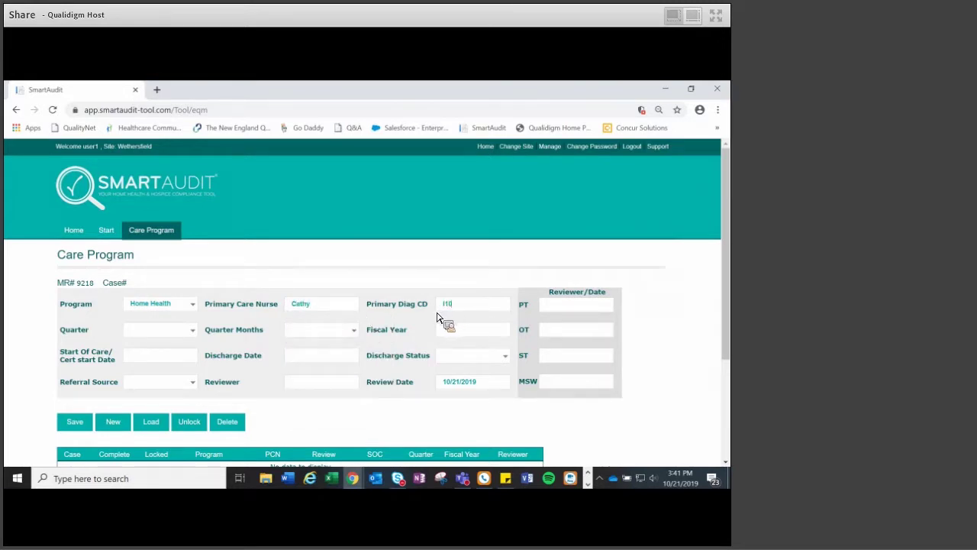
left_click(149, 336)
left_click(157, 382)
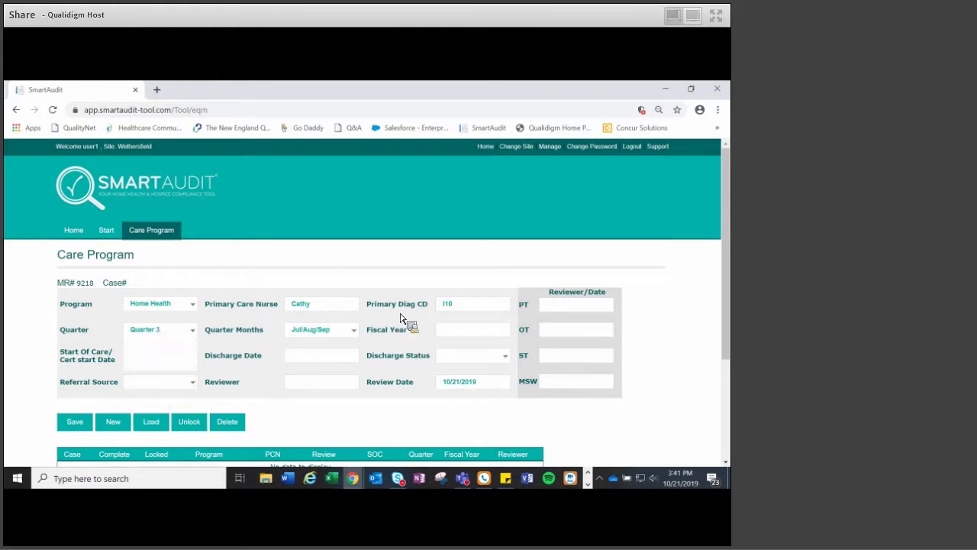
left_click(441, 334)
type("2019")
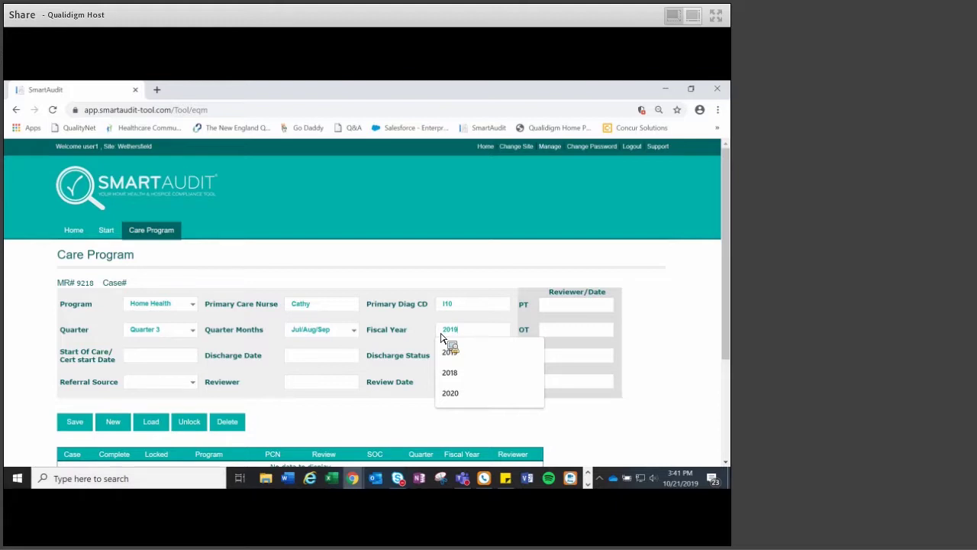
- Enter start of care 08/19/2019, SNF referral and the reviewer, then save
left_click(133, 360)
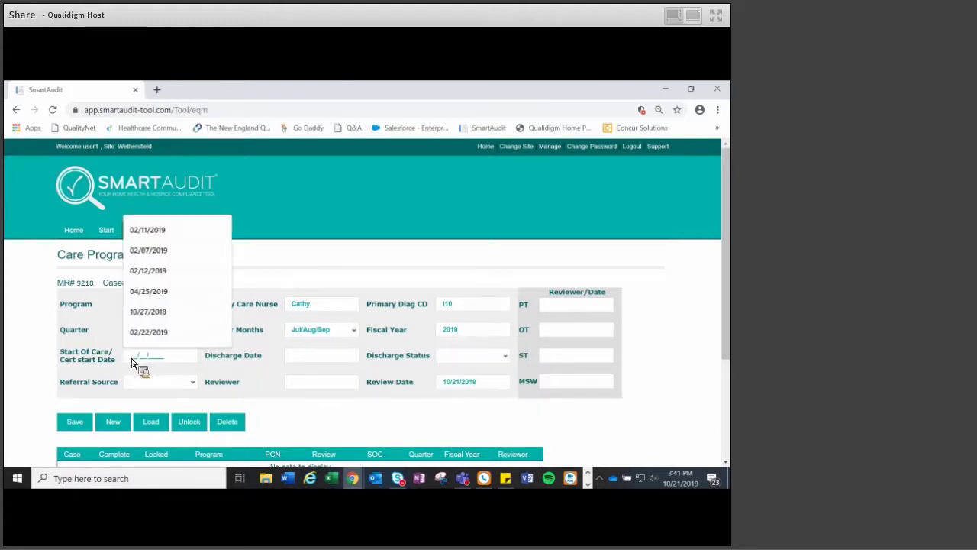
type("08/19/")
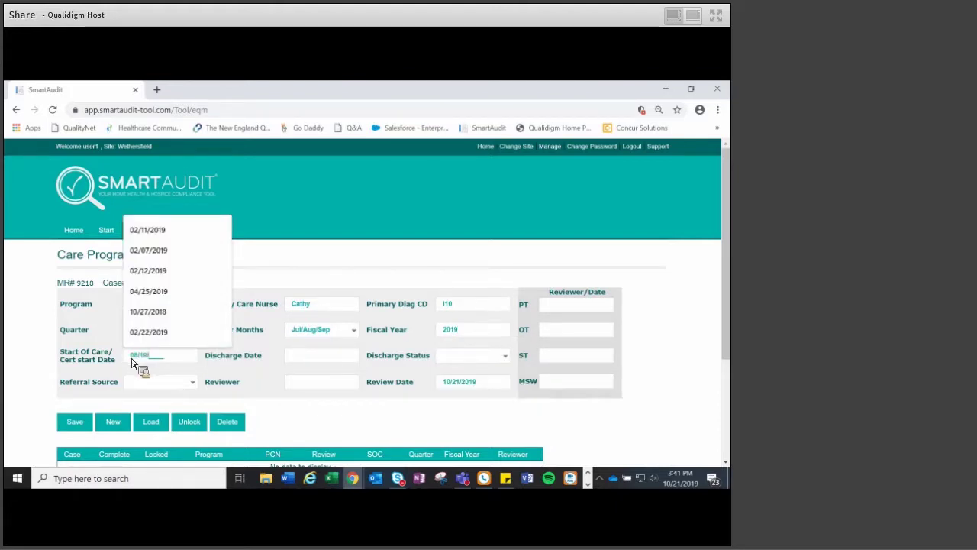
type("2019")
left_click(279, 418)
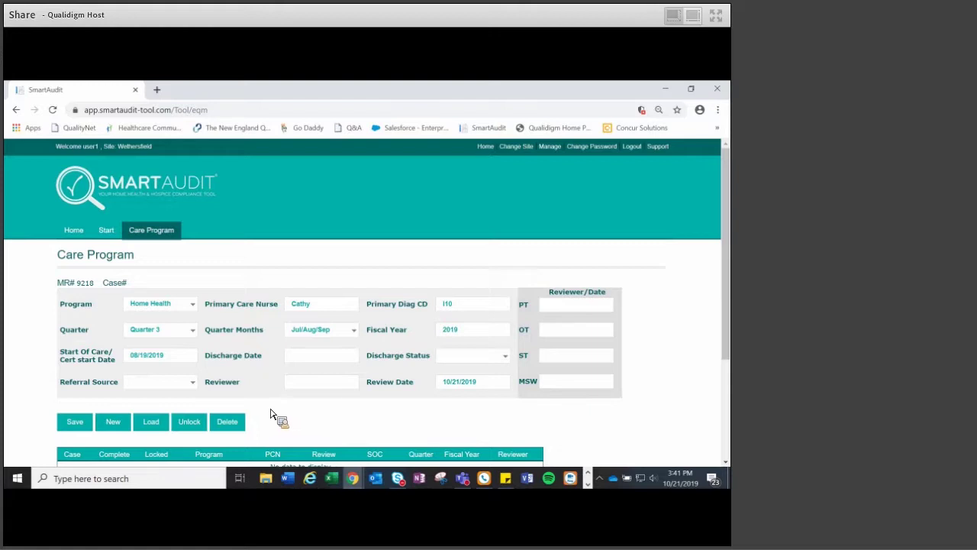
left_click(145, 384)
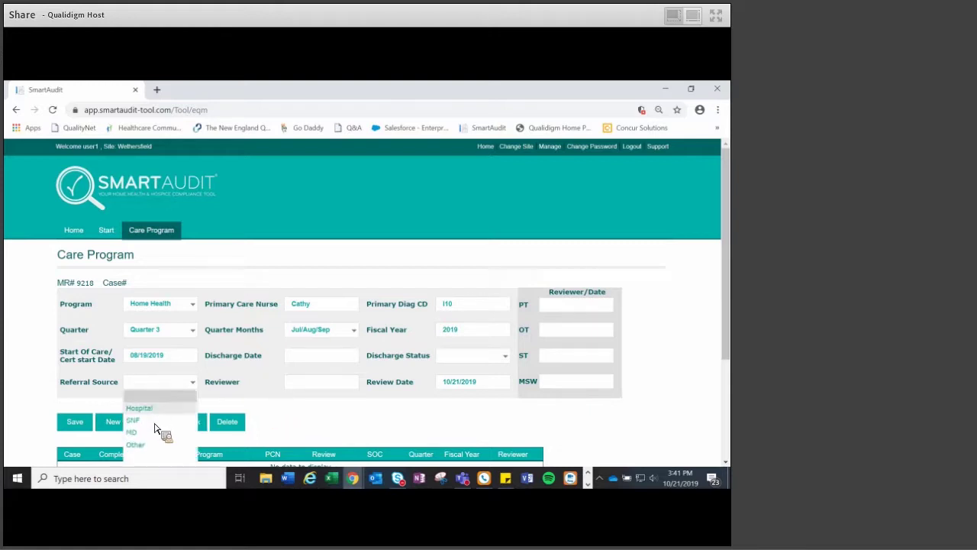
left_click(156, 421)
left_click(294, 385)
type("Mari")
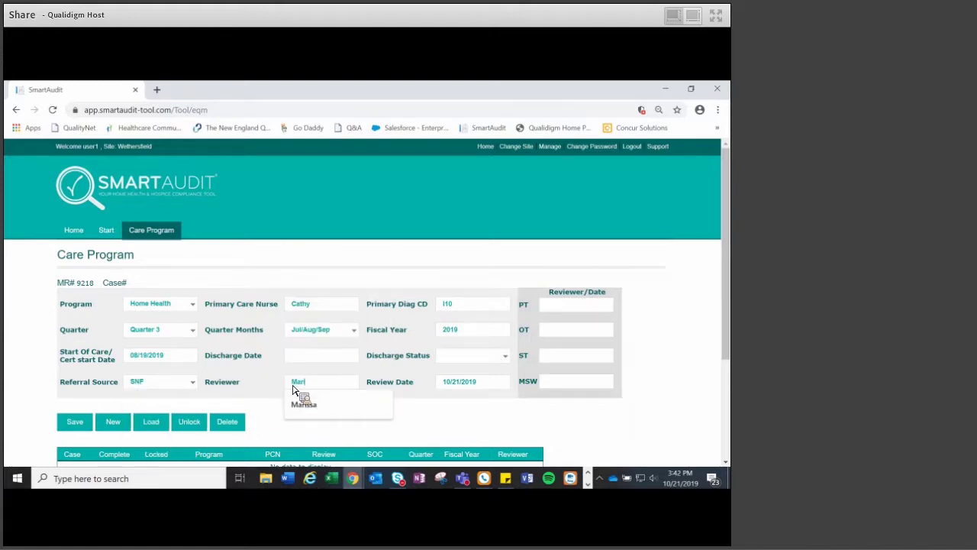
left_click(284, 403)
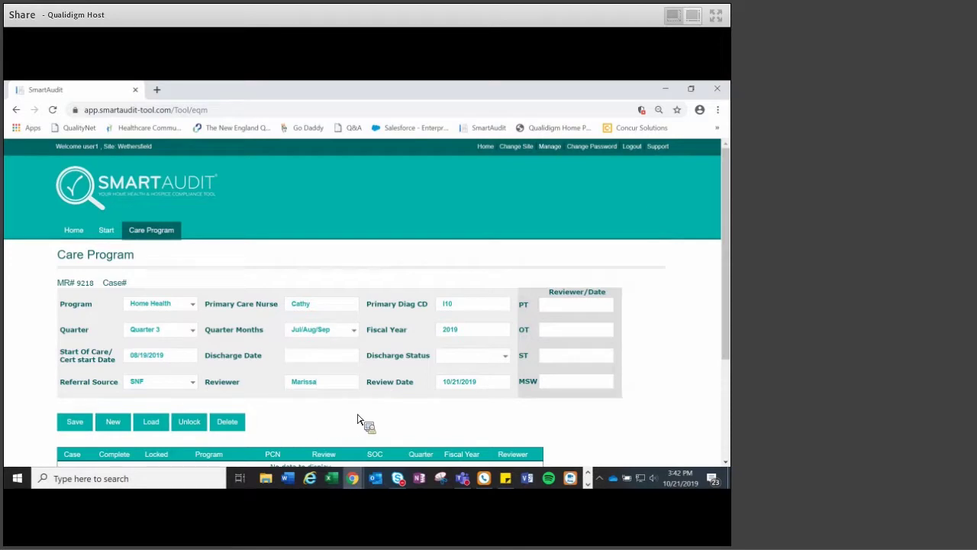
left_click(76, 426)
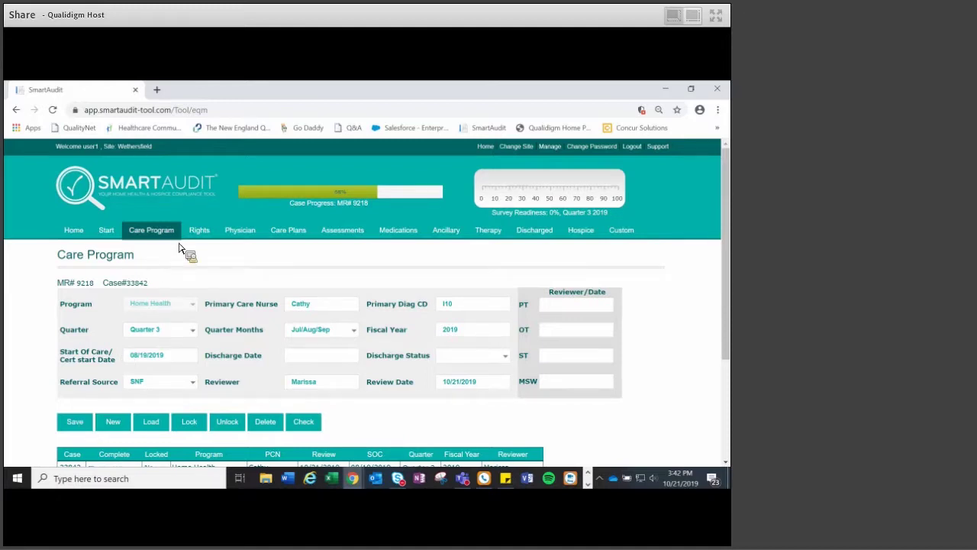
- Answer Yes to consents, legal capacity, Tele-health, Advance Directives and medications consent
left_click(201, 232)
left_click(340, 291)
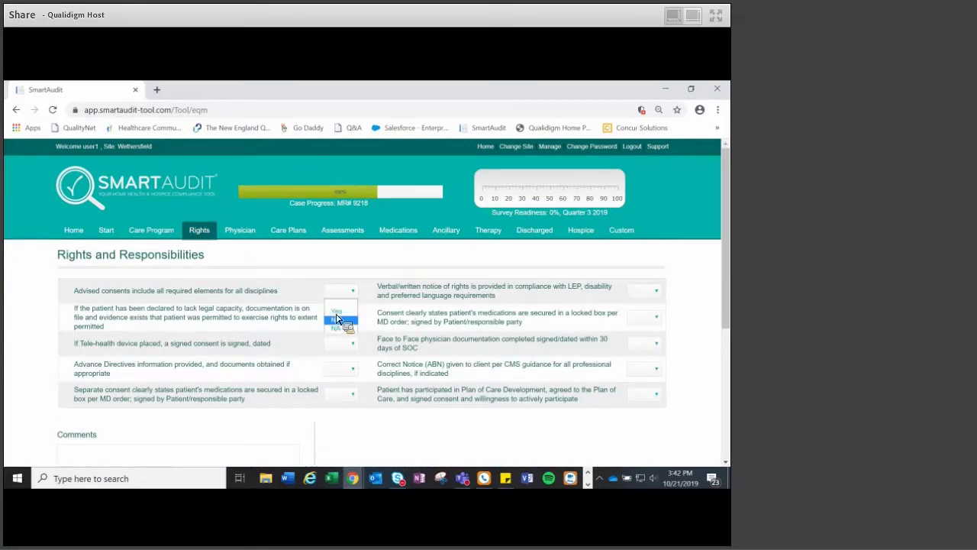
left_click(336, 319)
left_click(341, 316)
left_click(340, 345)
left_click(340, 344)
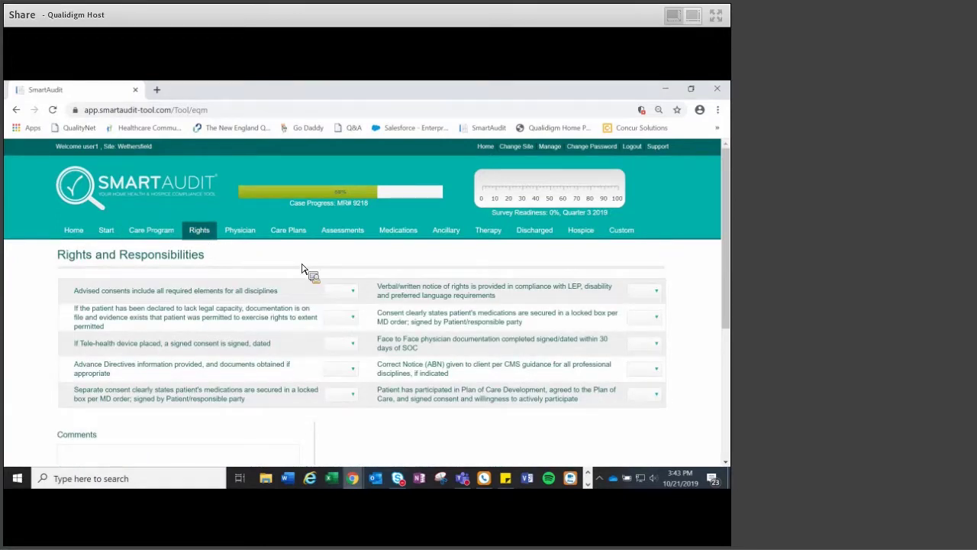
left_click(339, 291)
left_click(341, 309)
left_click(344, 345)
left_click(347, 363)
left_click(344, 371)
left_click(338, 388)
left_click(340, 394)
left_click(336, 409)
- Answer Yes to notice of rights, locked box, Face to Face, ABN and Plan of Care participation
left_click(657, 291)
left_click(649, 308)
left_click(655, 317)
left_click(648, 334)
left_click(649, 345)
left_click(648, 360)
left_click(647, 369)
left_click(645, 382)
left_click(648, 393)
left_click(639, 407)
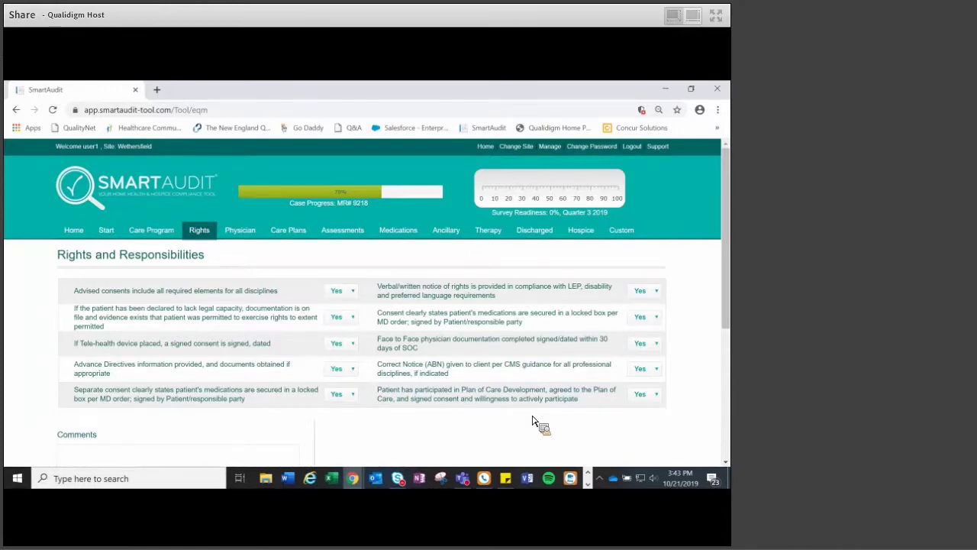
left_click_drag(532, 421, 280, 256)
- Answer Yes on primary diagnoses, supplemental orders, patient education, daily skilled visits and measurable goals
left_click(245, 253)
left_click(245, 232)
left_click(340, 293)
left_click(344, 310)
left_click(341, 319)
left_click(344, 343)
left_click(345, 346)
left_click(344, 365)
left_click(344, 372)
left_click(343, 391)
left_click(343, 395)
left_click(342, 414)
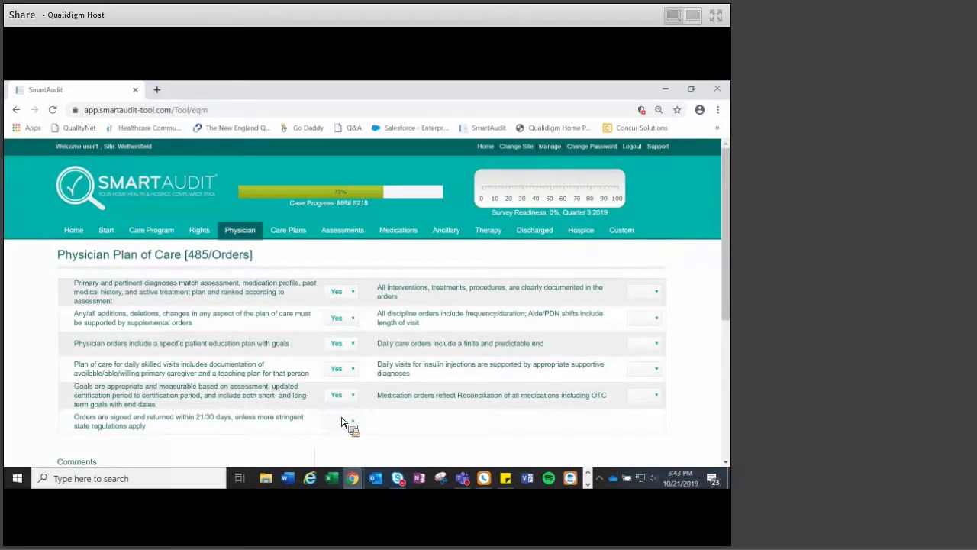
- Answer No on orders signed and Yes on All interventions, then go to Care Plans
scroll(382, 415, "down", 1)
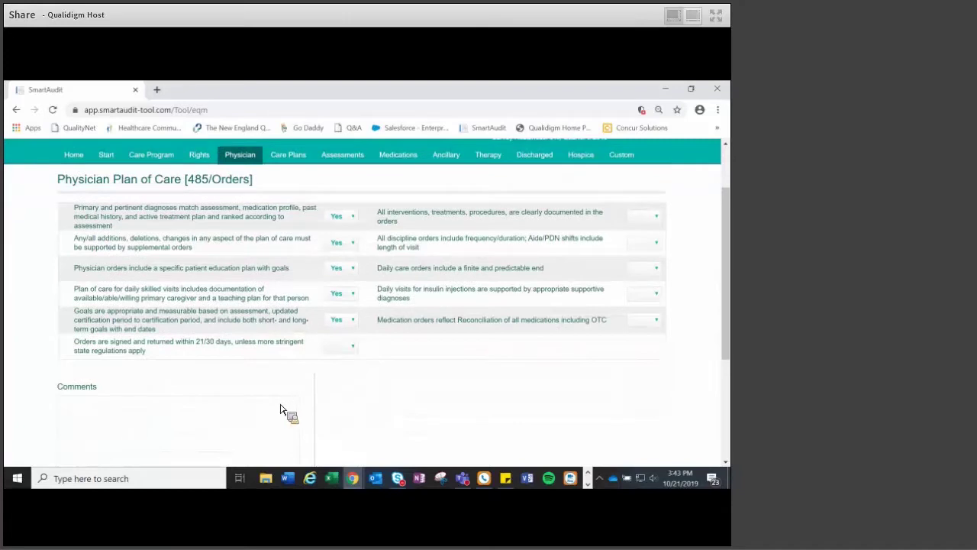
scroll(284, 409, "down", 1)
left_click(254, 396)
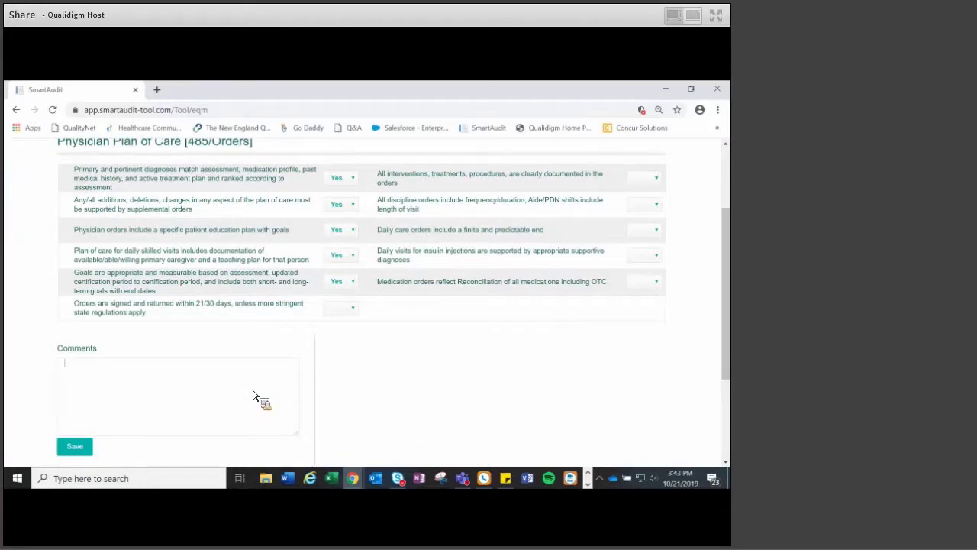
scroll(256, 398, "up", 2)
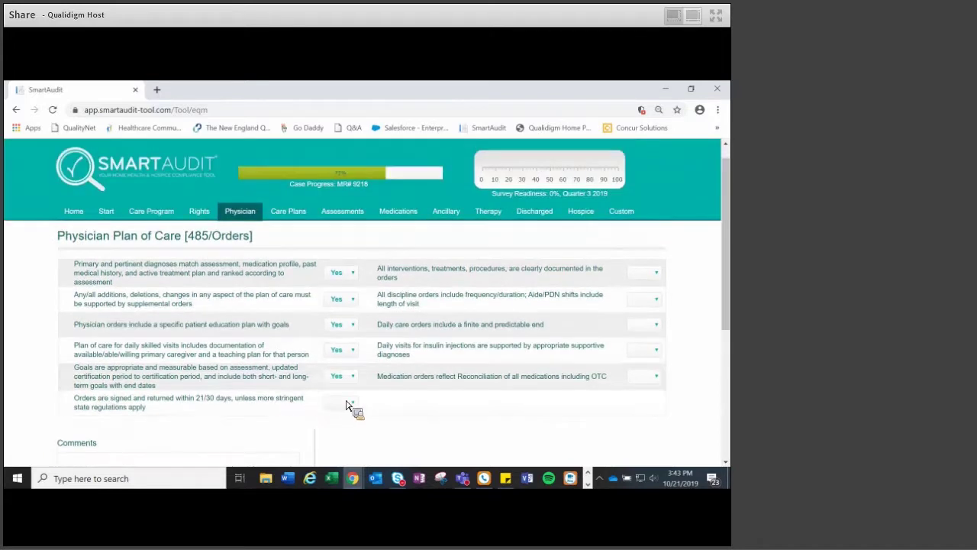
left_click(345, 404)
left_click(356, 431)
left_click(645, 273)
left_click(645, 287)
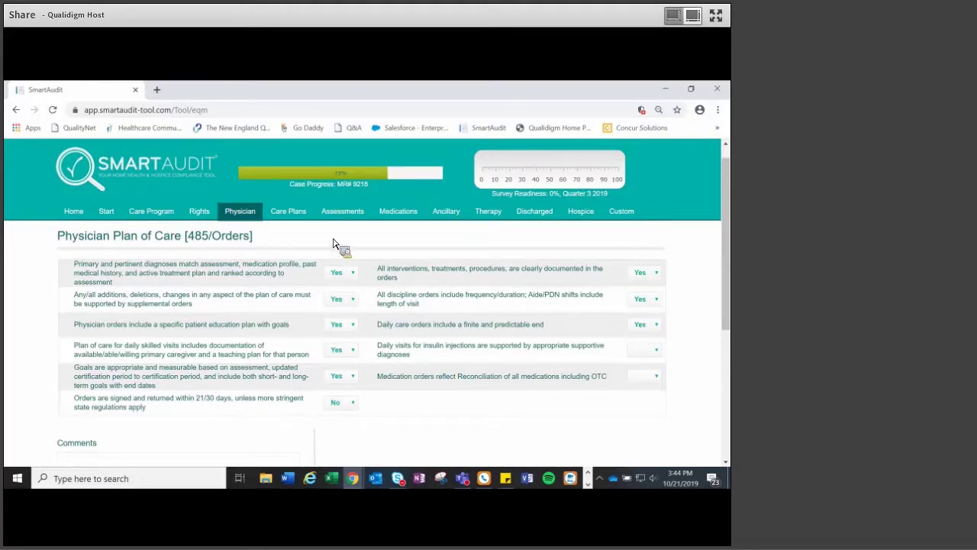
left_click(287, 210)
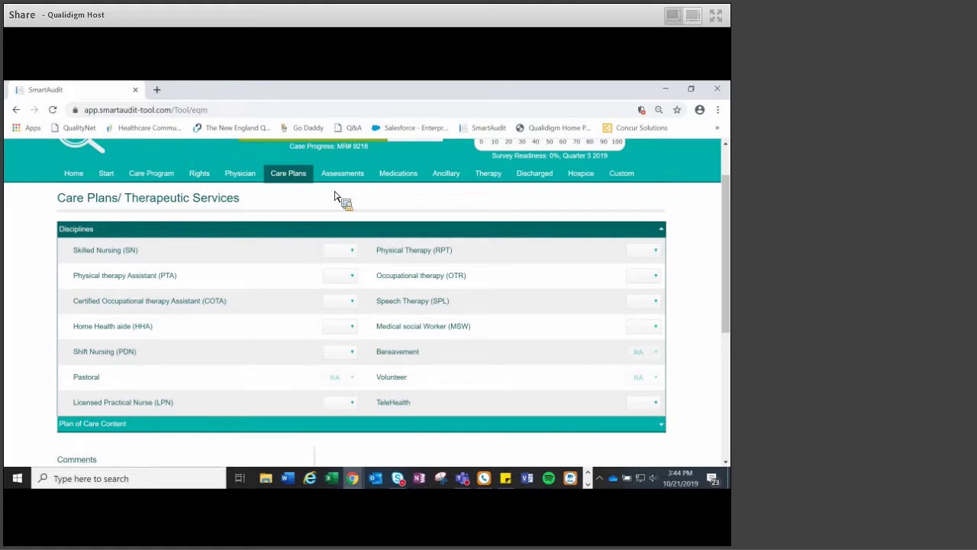
- Mark Skilled Nursing Yes, Physical Therapy No, Occupational therapy NA, and show the SN definition
left_click(344, 252)
left_click(340, 270)
left_click(638, 255)
left_click(633, 286)
left_click(650, 279)
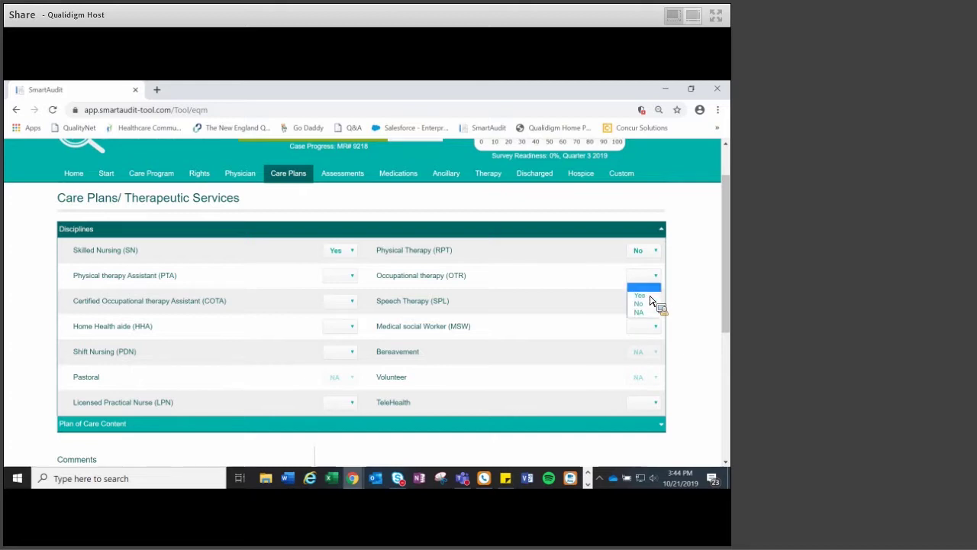
left_click(646, 310)
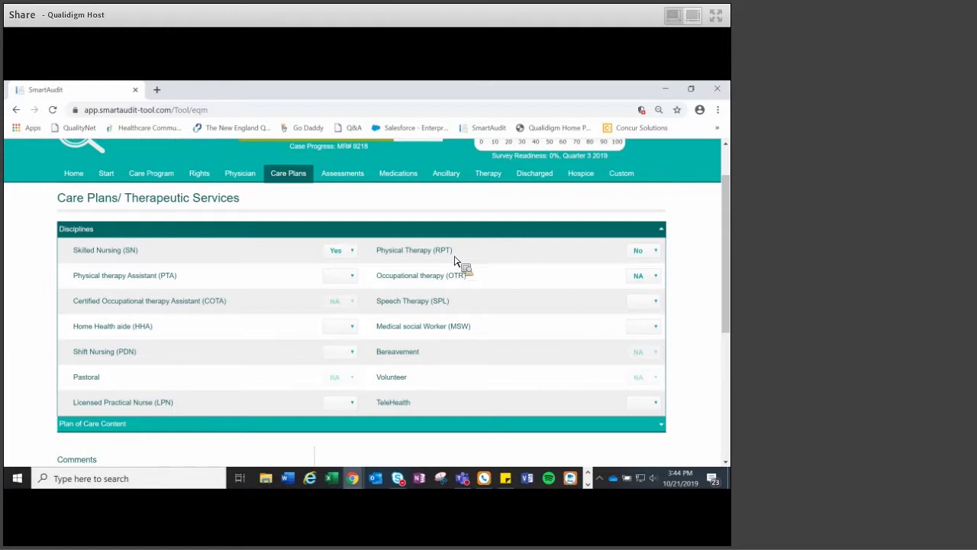
left_click(107, 260)
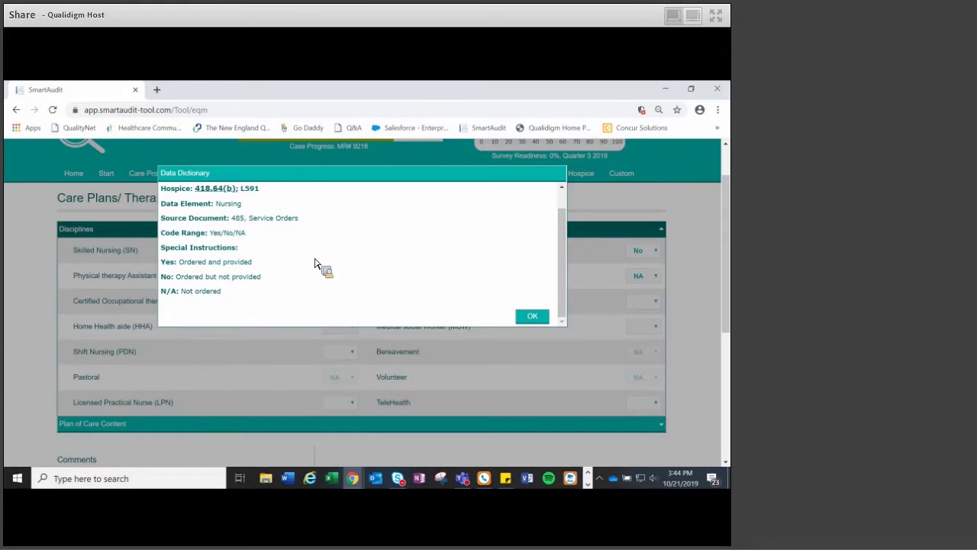
- Read through the Nursing data dictionary entry and close it with OK
scroll(314, 263, "up", 1)
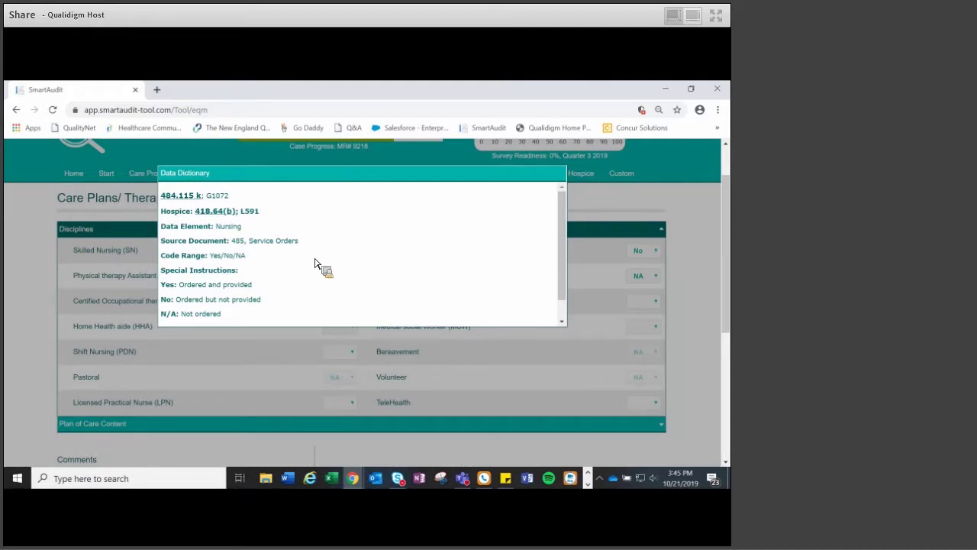
scroll(320, 267, "down", 1)
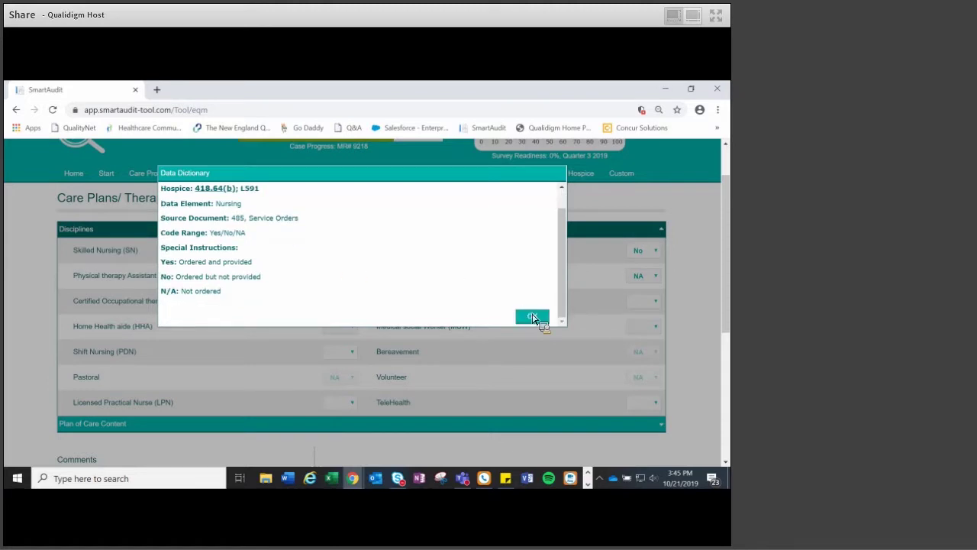
left_click(532, 317)
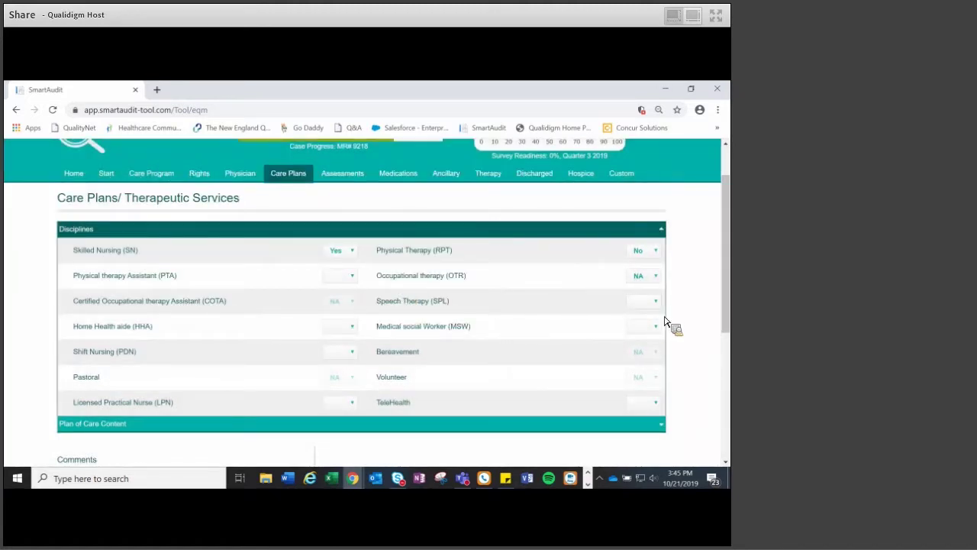
- On Assessments/Planning, read the clinical summary item's data dictionary definition and close it
left_click(354, 175)
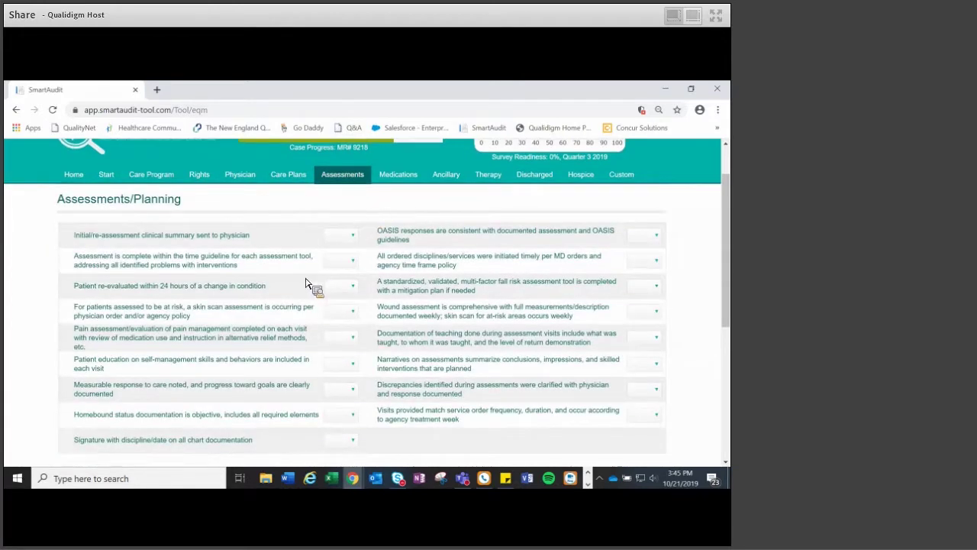
scroll(311, 284, "up", 1)
left_click(216, 298)
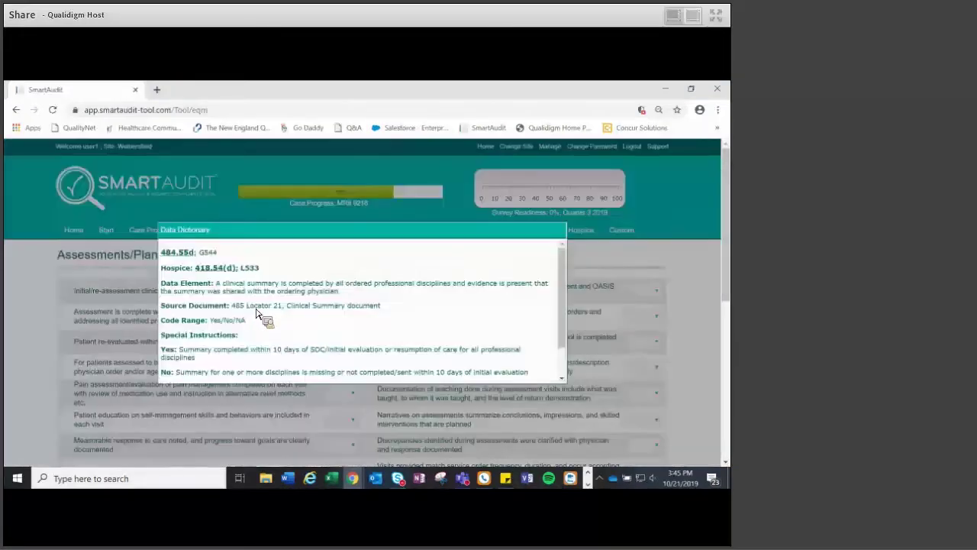
scroll(257, 315, "down", 1)
scroll(257, 315, "down", 1)
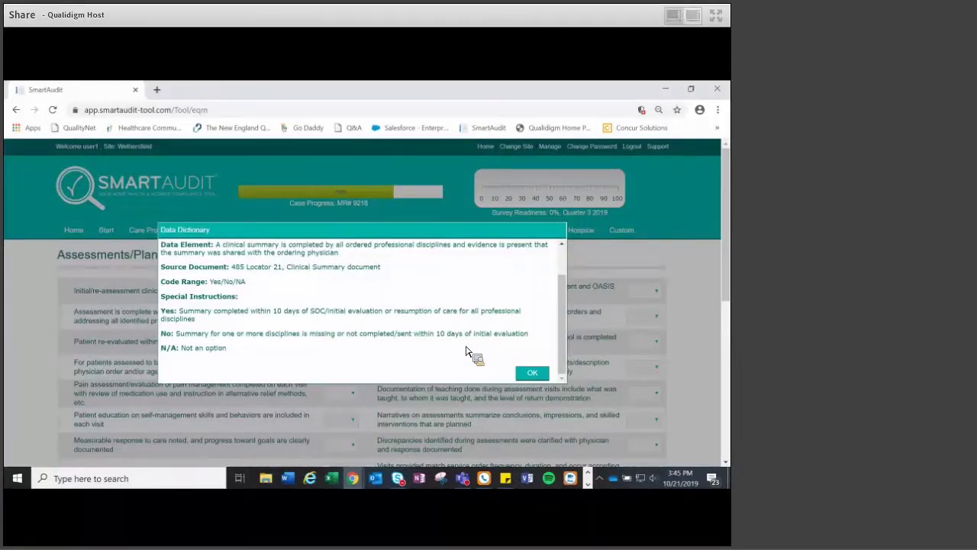
left_click(532, 374)
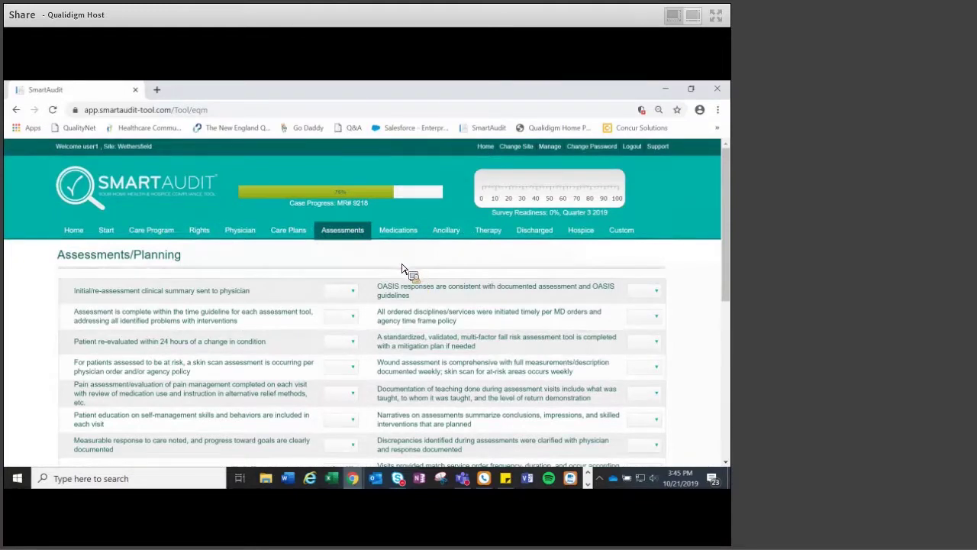
- Answer Yes to the first four assessment items, then return to the Care Program page
left_click(345, 292)
left_click(343, 312)
left_click(342, 317)
left_click(342, 335)
left_click(343, 343)
left_click(339, 360)
left_click(343, 367)
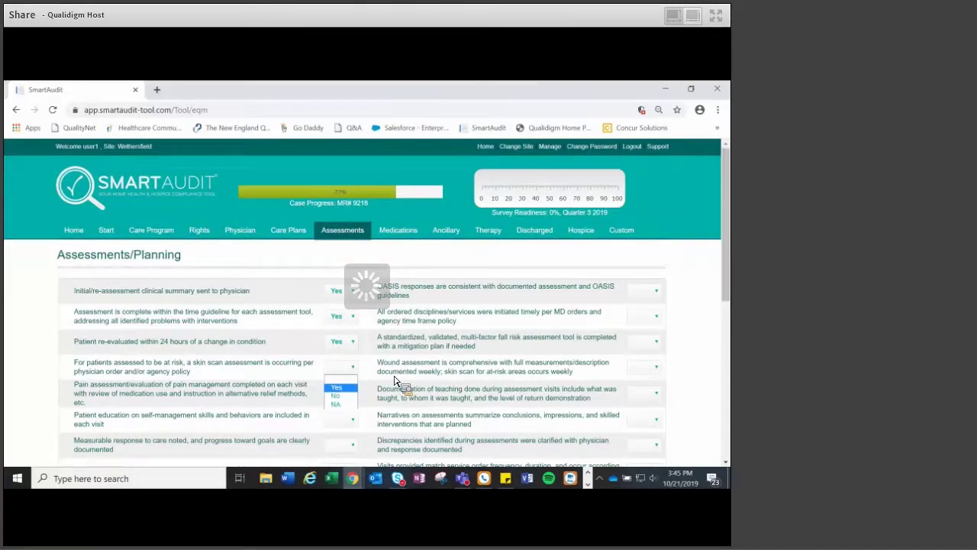
scroll(395, 379, "down", 1)
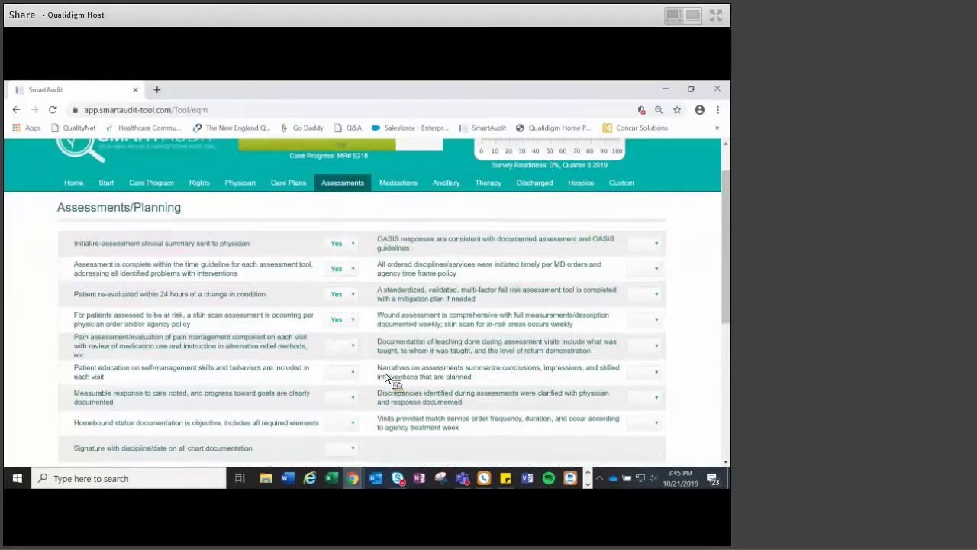
scroll(196, 233, "up", 1)
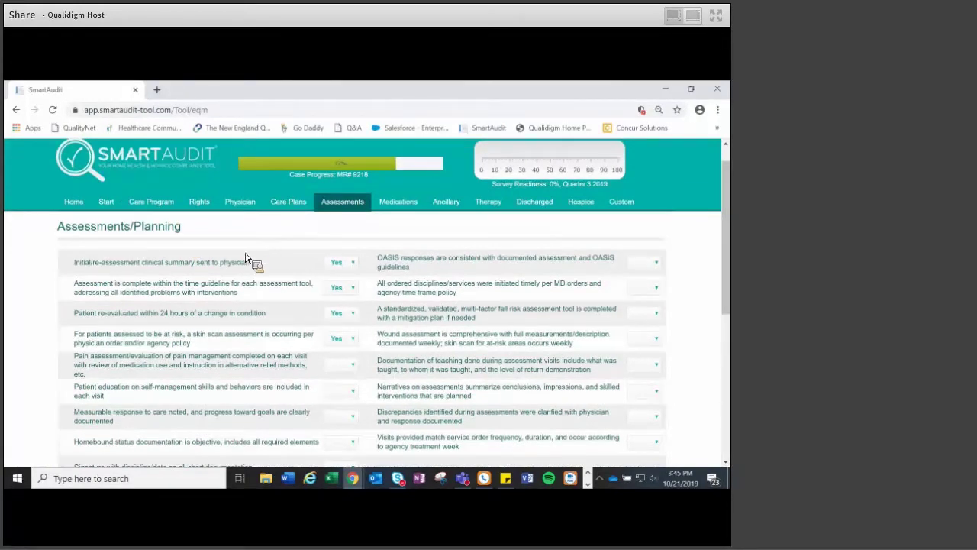
left_click(151, 202)
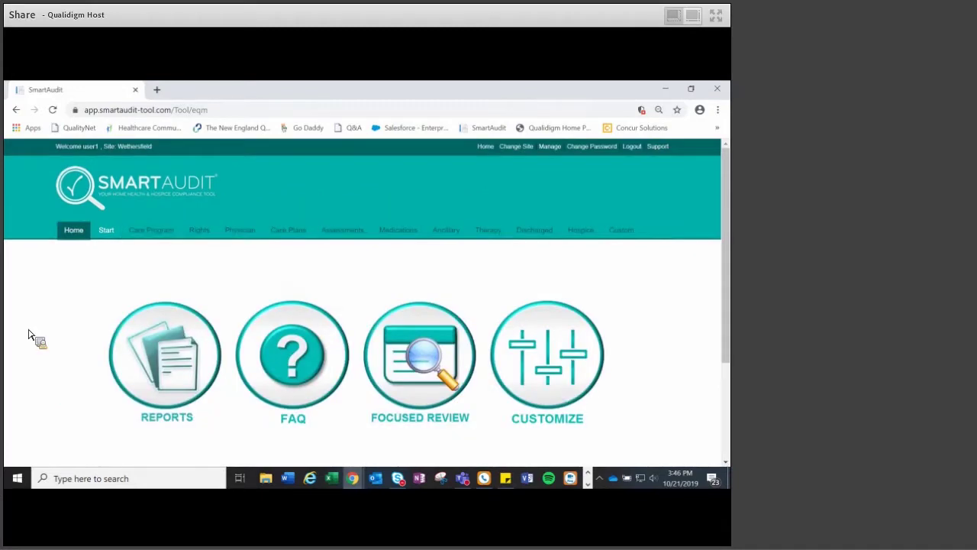
- Generate the CRR Dashboard report for Quarter 3 of 2011
left_click(175, 358)
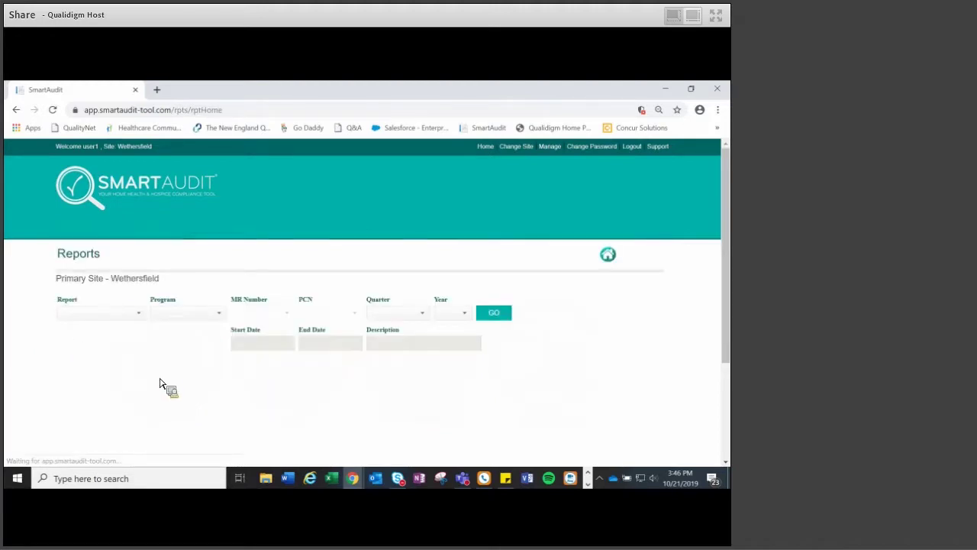
left_click(138, 313)
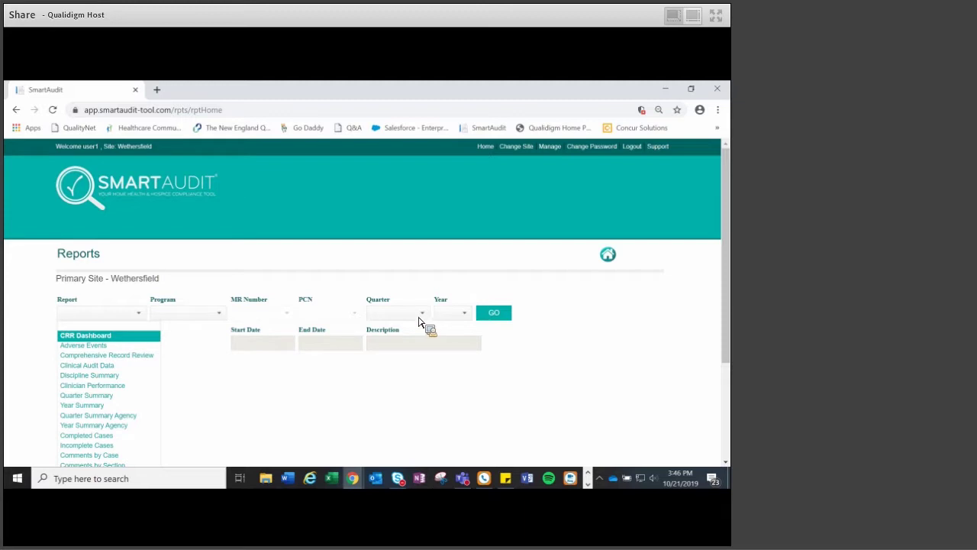
key("Return")
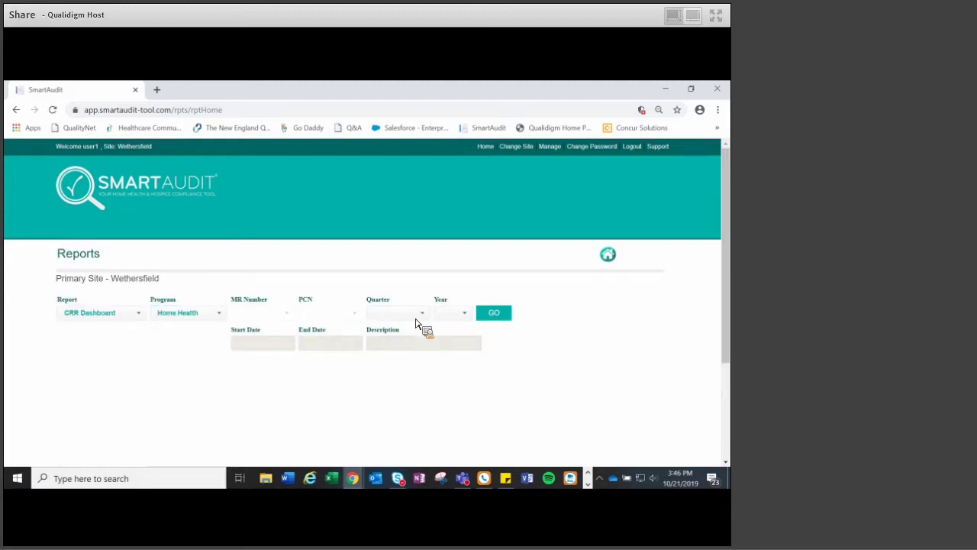
left_click(422, 312)
key("Return")
left_click(389, 356)
left_click(463, 313)
left_click(461, 357)
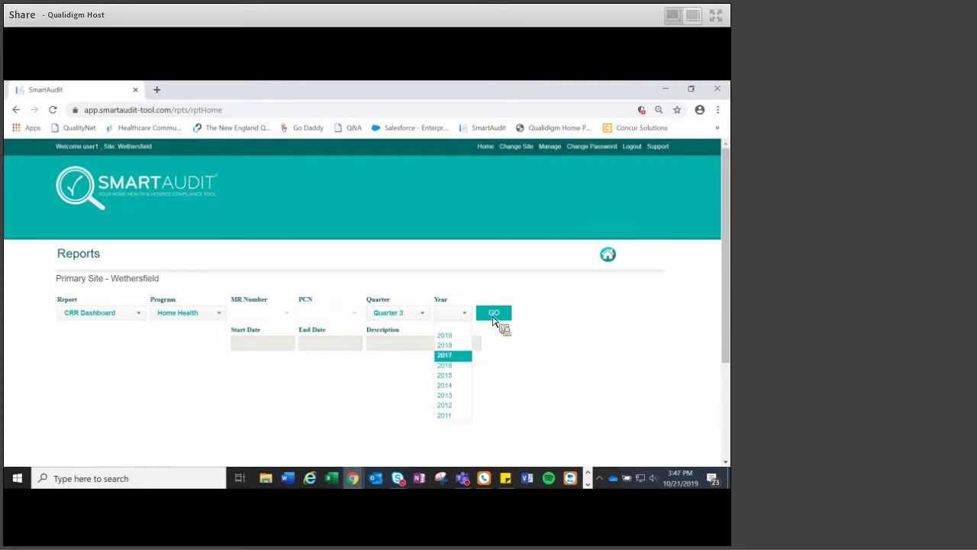
key("Down")
key("Down")
key("Down")
key("Down")
key("Down")
key("Down")
key("Return")
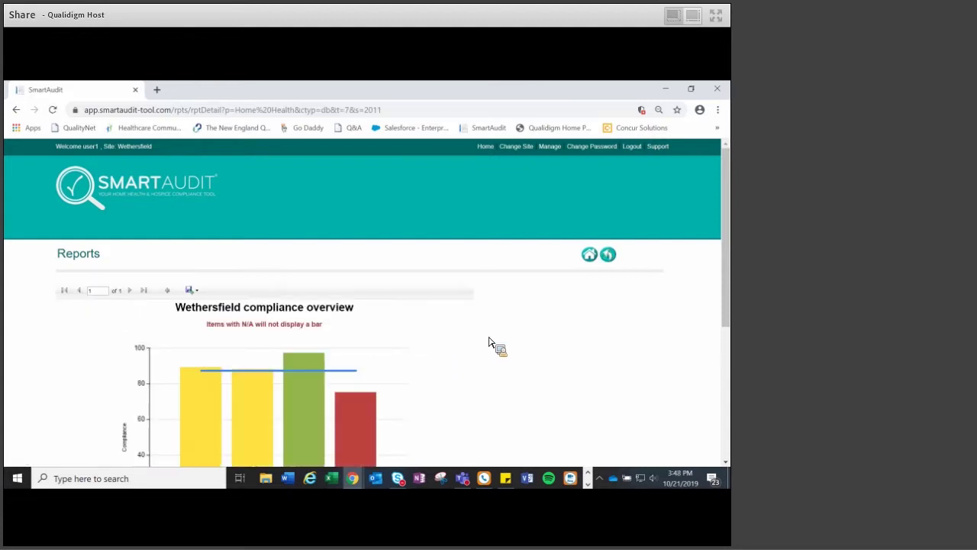
scroll(489, 342, "down", 3)
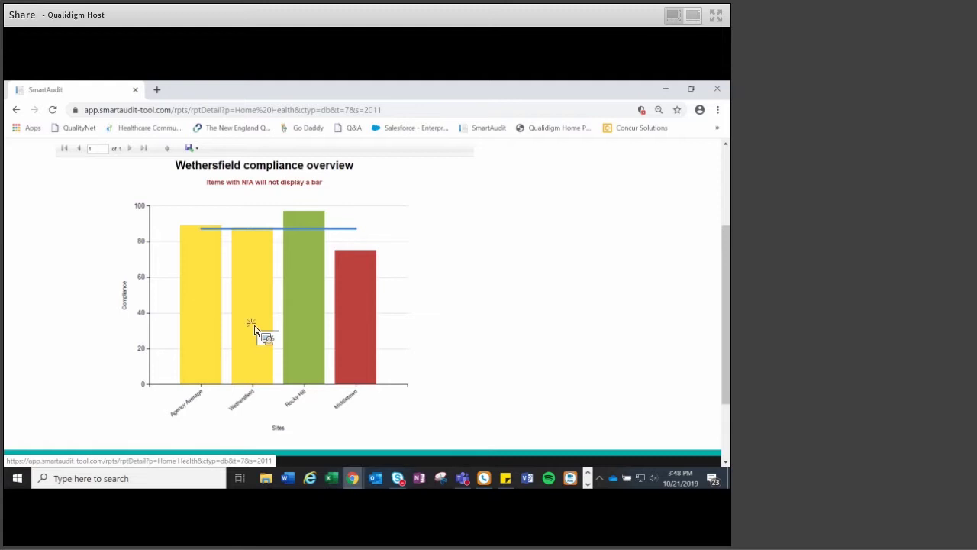
left_click(255, 331)
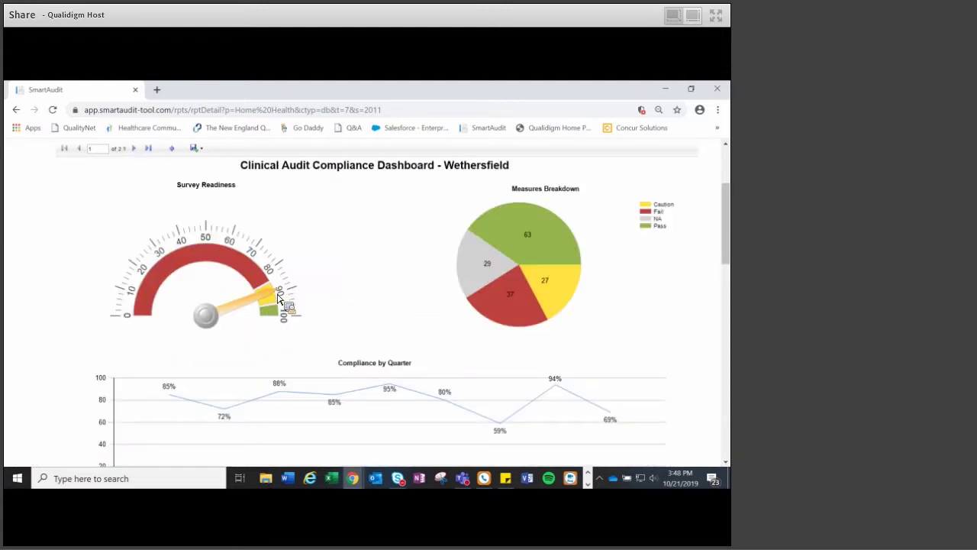
scroll(305, 295, "up", 2)
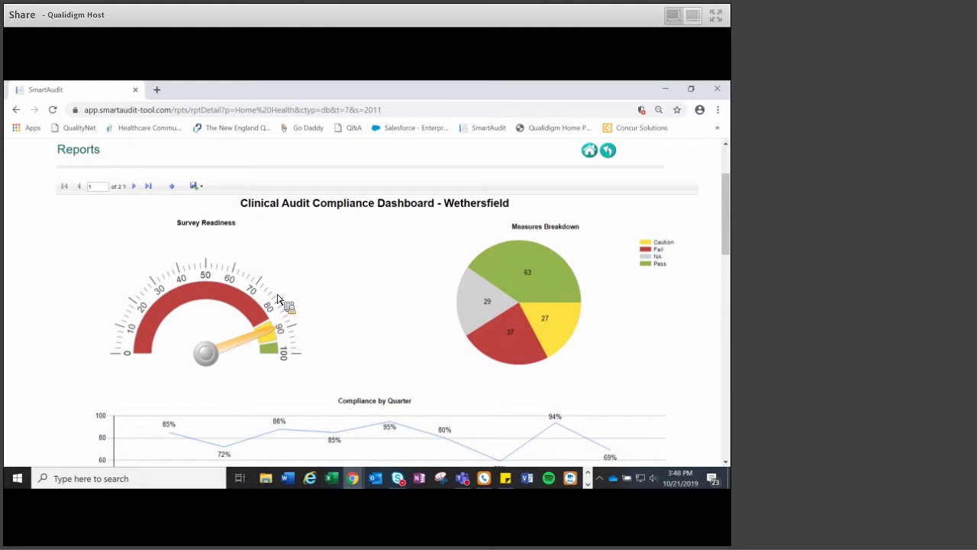
scroll(324, 291, "down", 2)
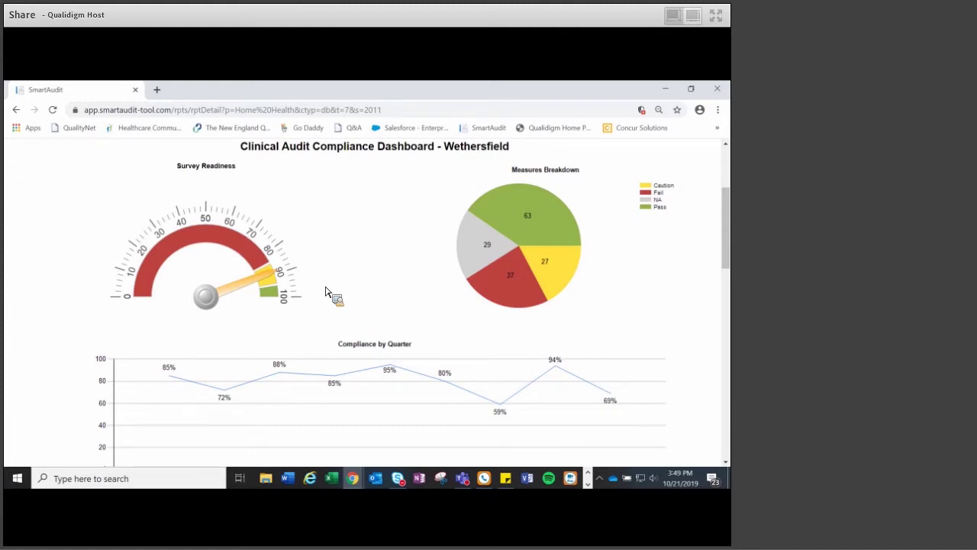
scroll(289, 299, "down", 1)
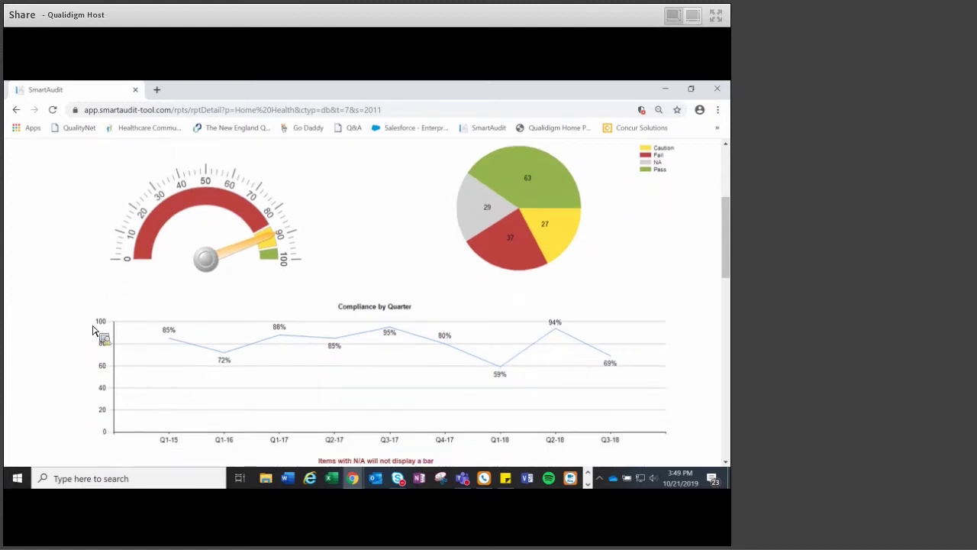
scroll(70, 336, "down", 1)
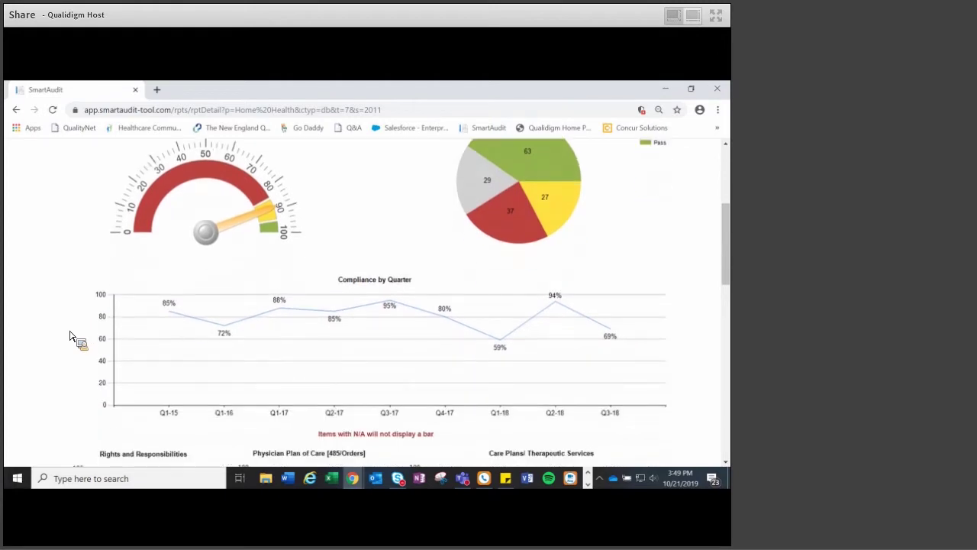
scroll(69, 336, "down", 1)
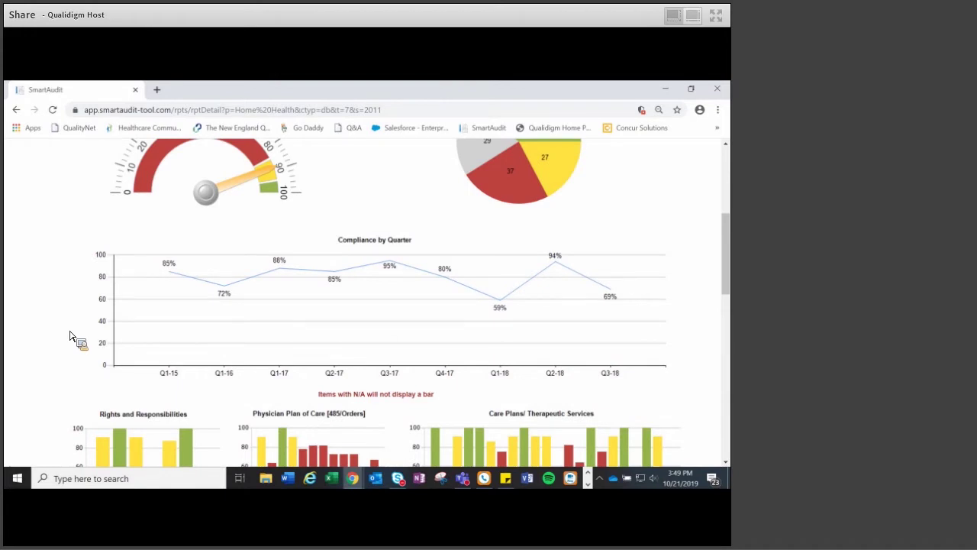
scroll(70, 335, "down", 2)
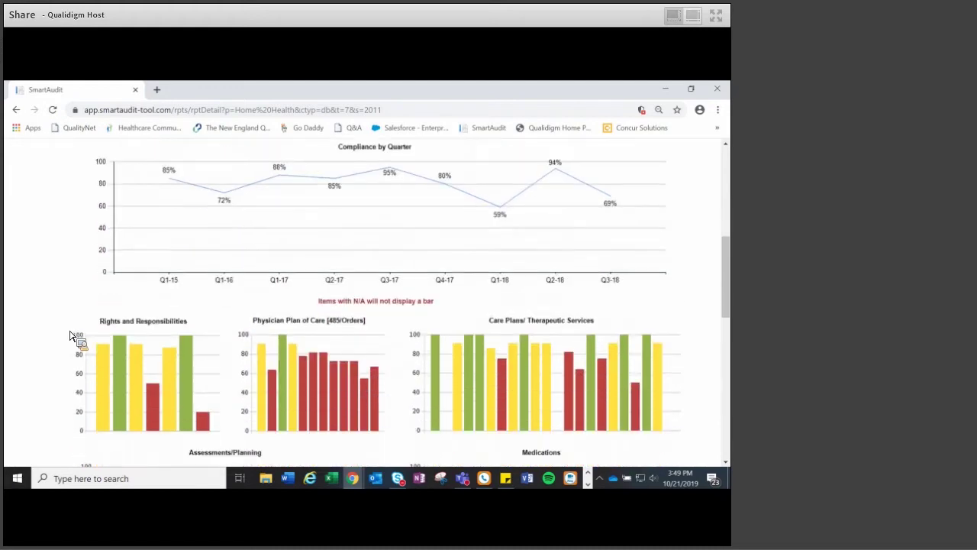
scroll(69, 336, "down", 3)
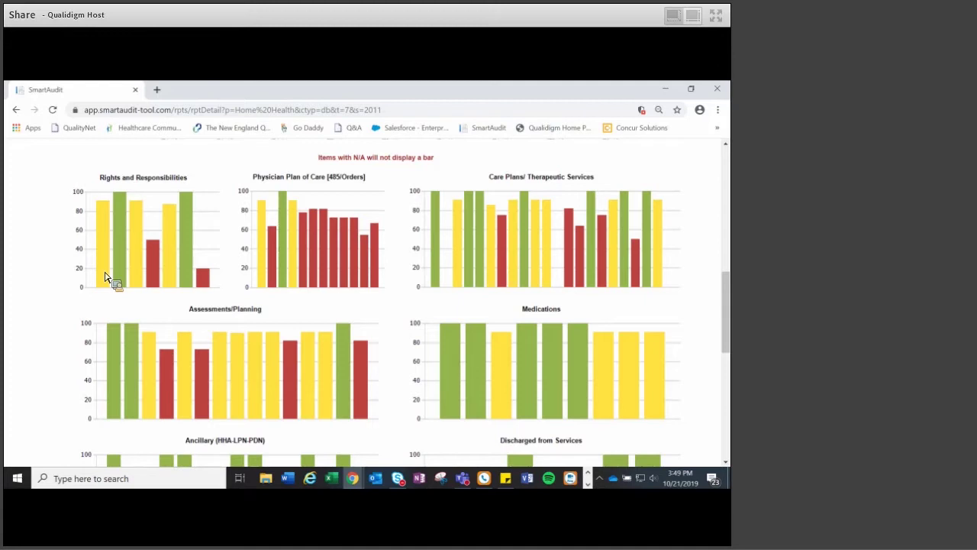
mouse_move(107, 277)
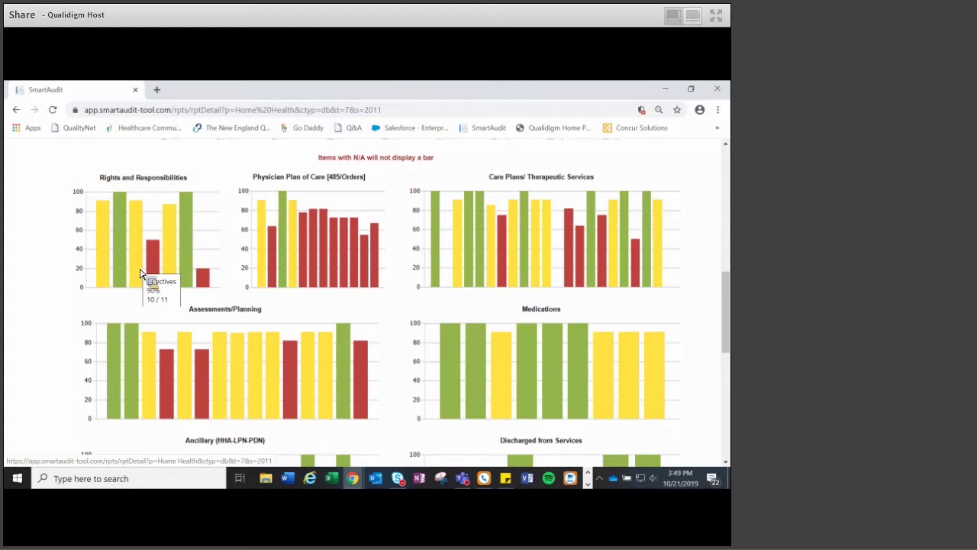
- Open the record details behind a Wethersfield compliance bar, then view the plan of correction
left_click(516, 275)
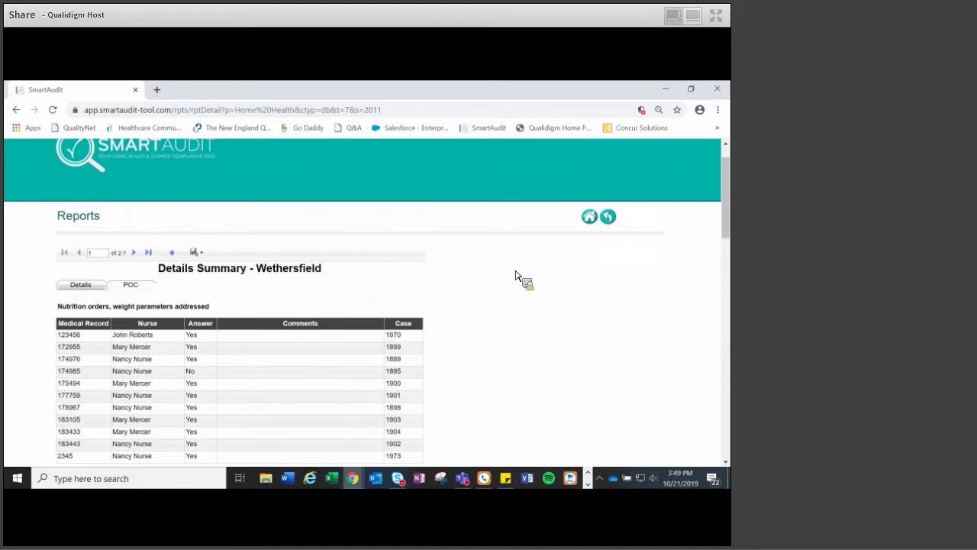
scroll(511, 321, "up", 1)
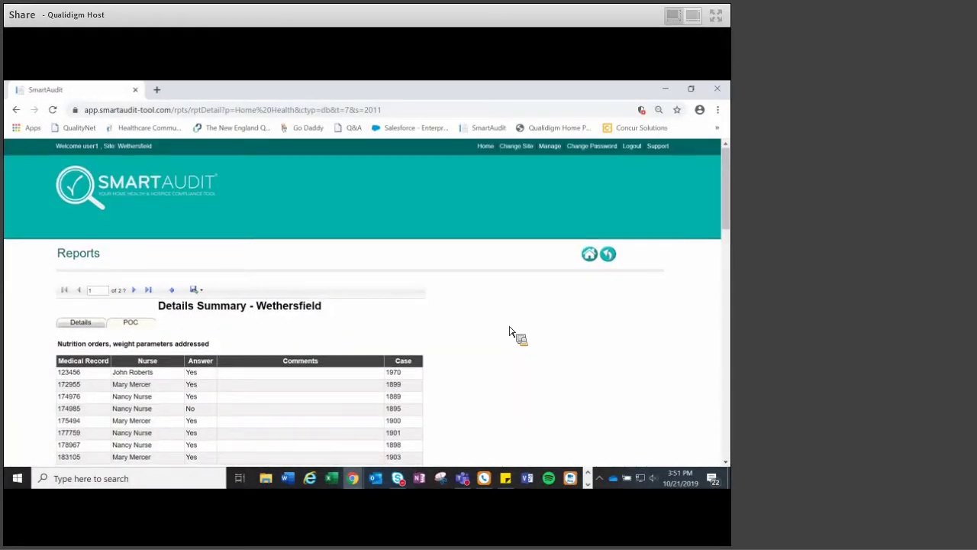
scroll(511, 332, "down", 1)
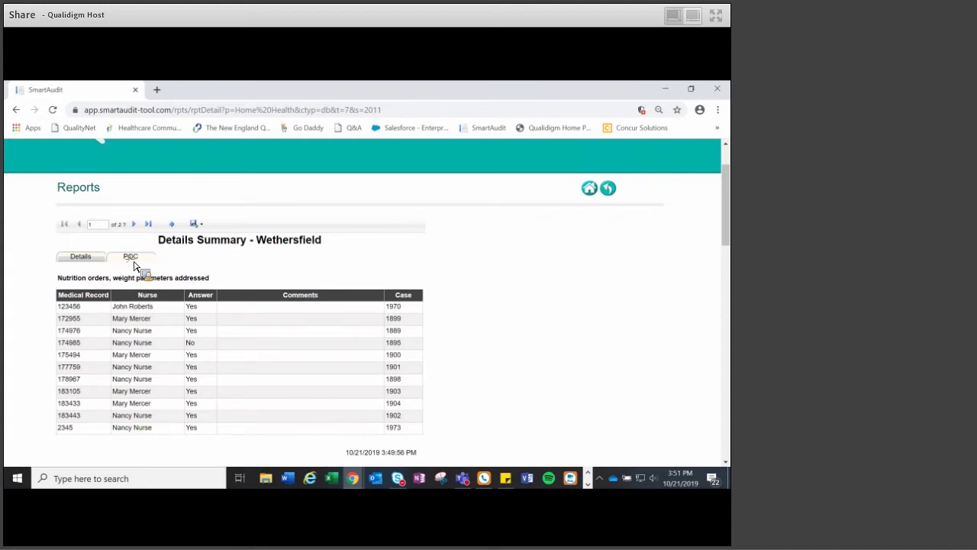
left_click(135, 265)
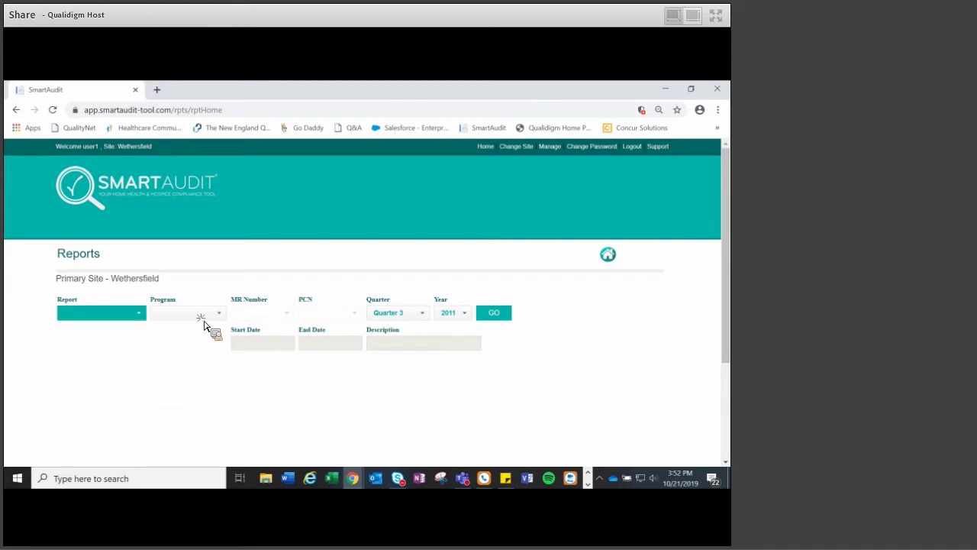
- Run the Year Summary report for Home Health and expand the Rights and Responsibilities percentages
left_click(122, 313)
left_click(96, 405)
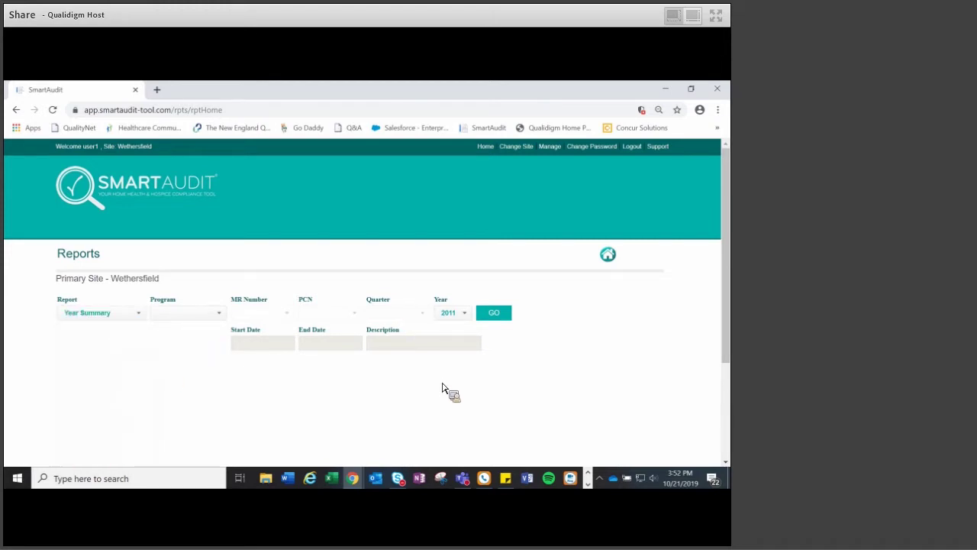
left_click(187, 313)
left_click(176, 336)
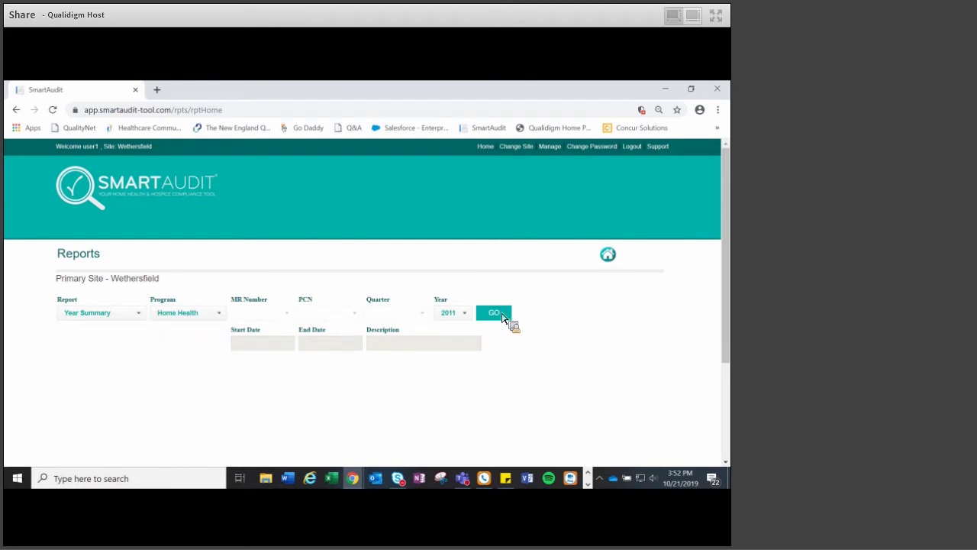
left_click(492, 314)
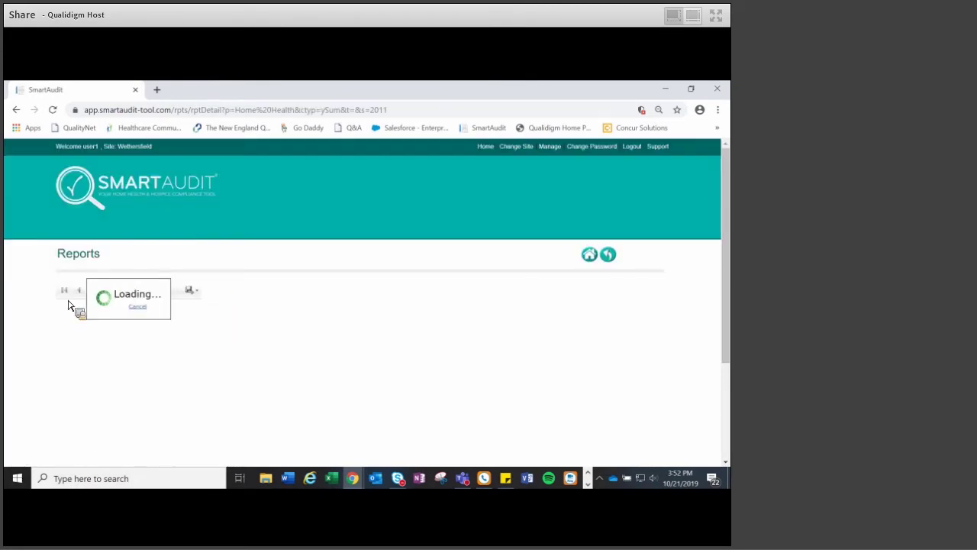
scroll(65, 305, "down", 1)
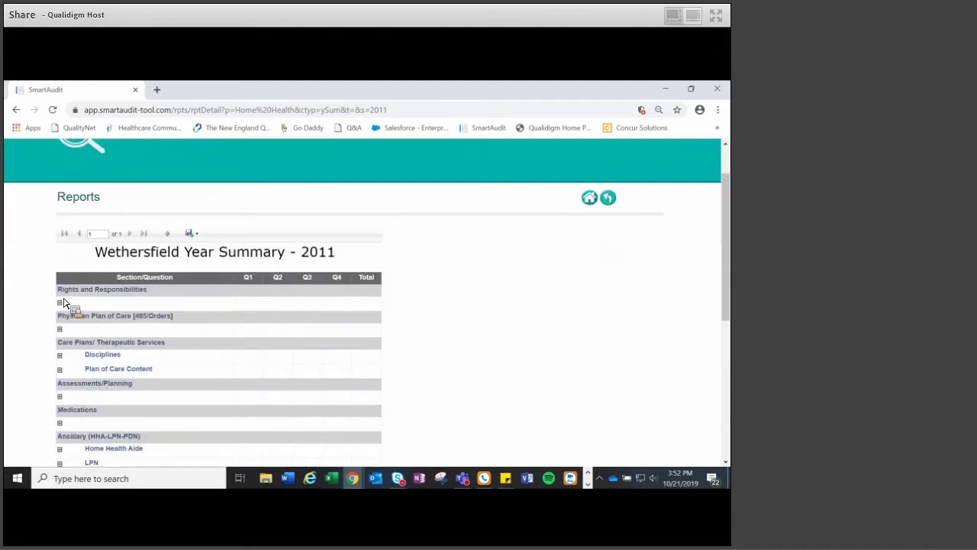
left_click(131, 290)
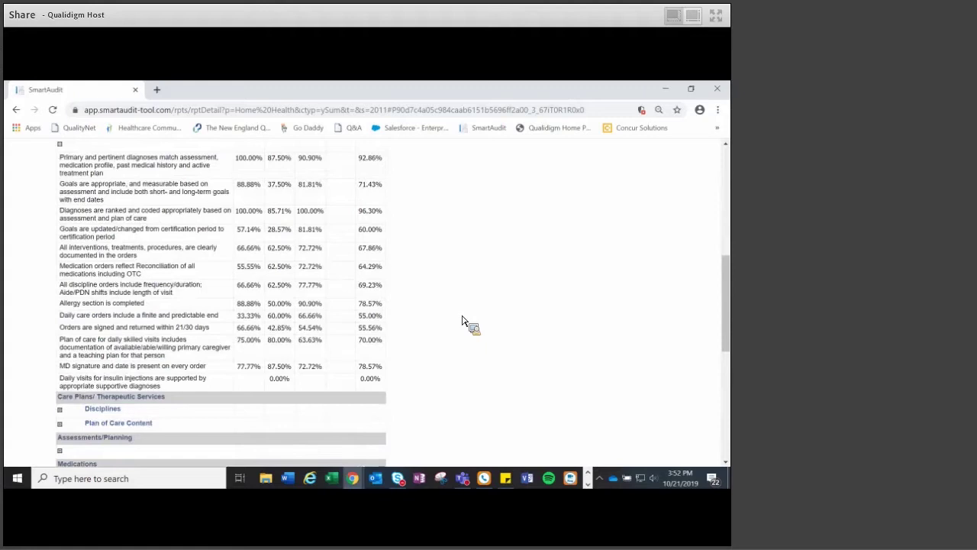
scroll(462, 320, "up", 5)
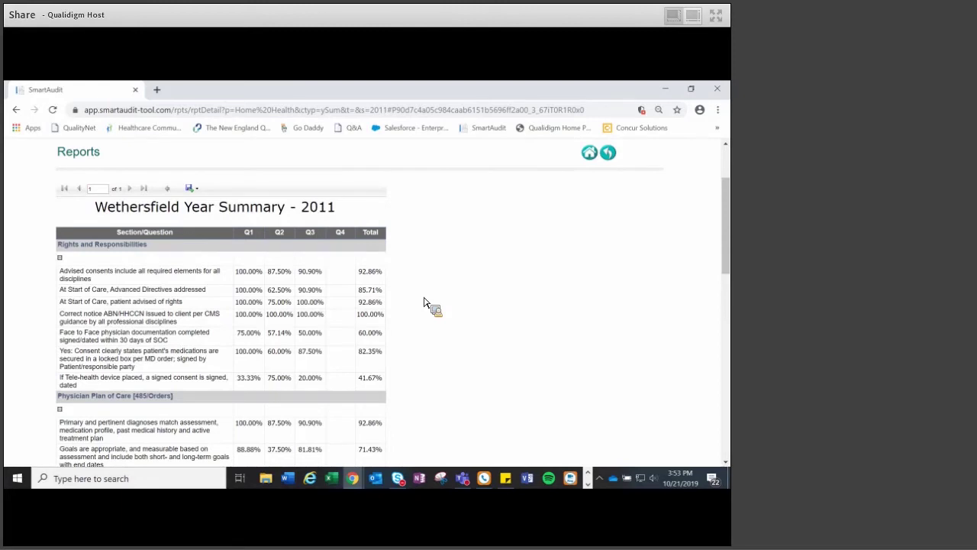
- Generate the Discipline Summary report for the Home Health program, Quarter 3
left_click(607, 156)
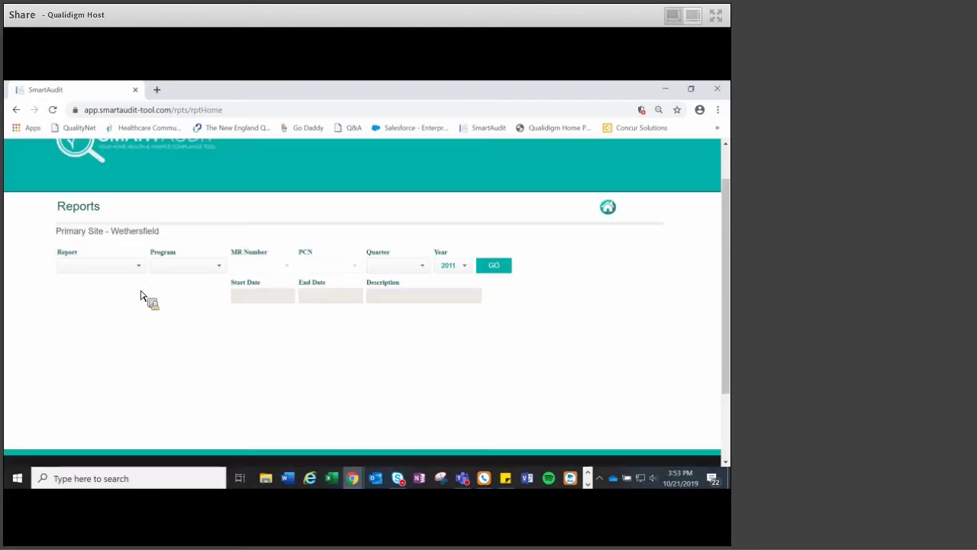
left_click(138, 266)
left_click(115, 328)
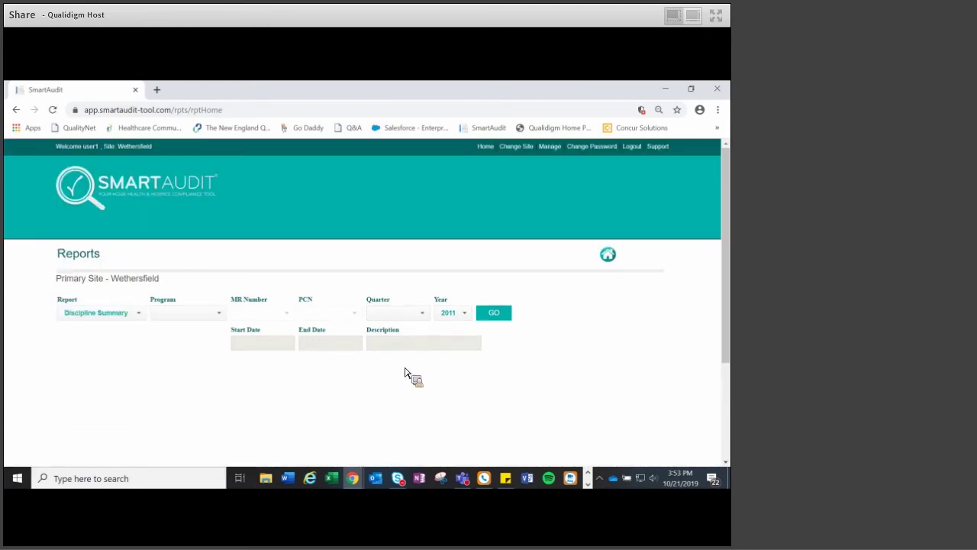
left_click(219, 313)
left_click(174, 336)
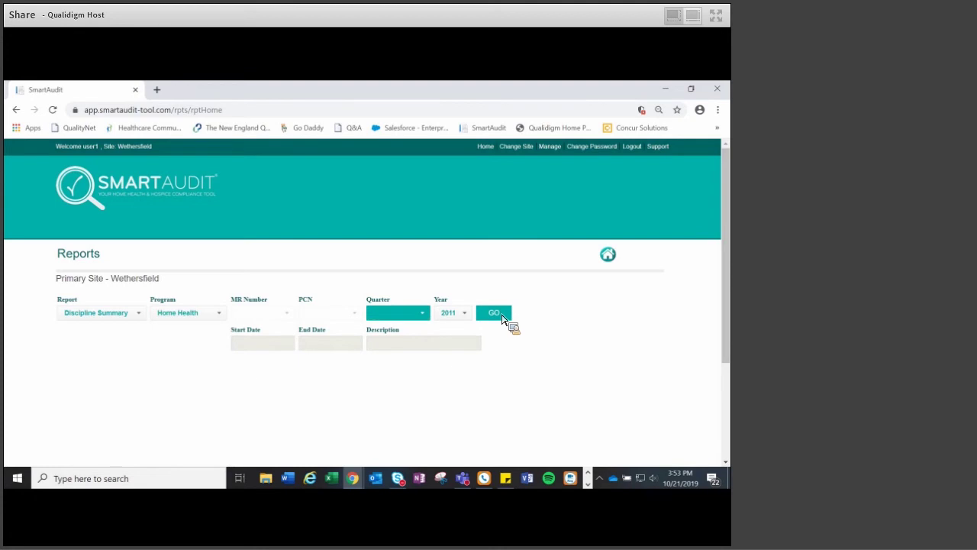
left_click(421, 312)
left_click(385, 356)
left_click(501, 318)
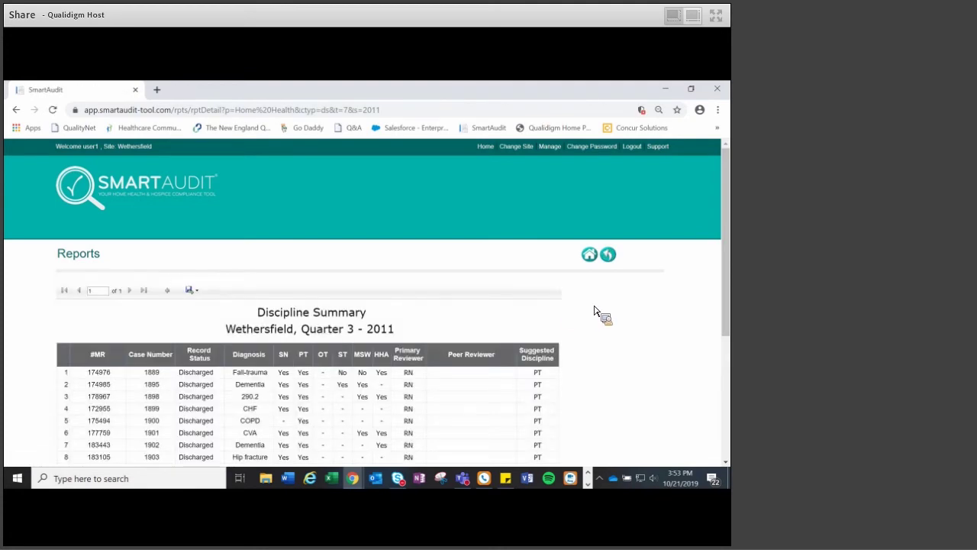
- Review the Wethersfield Quarter 3 - 2011 table: 11 cases, 2 active, 9 discharged
scroll(626, 300, "down", 3)
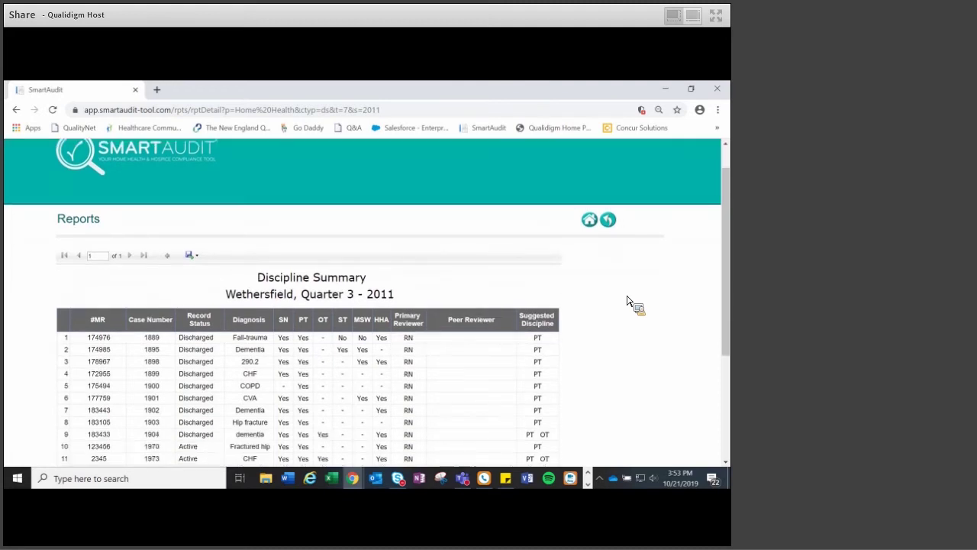
scroll(627, 299, "down", 1)
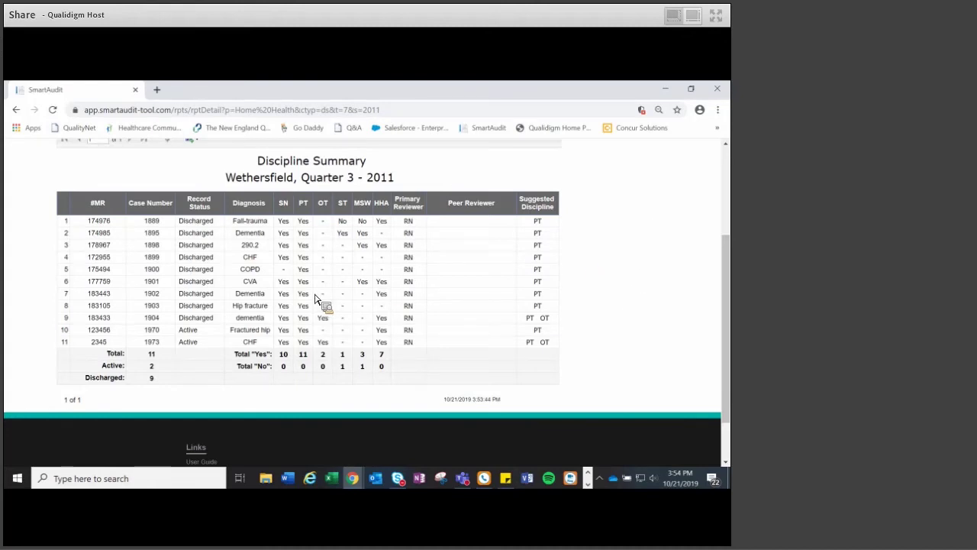
scroll(336, 296, "up", 1)
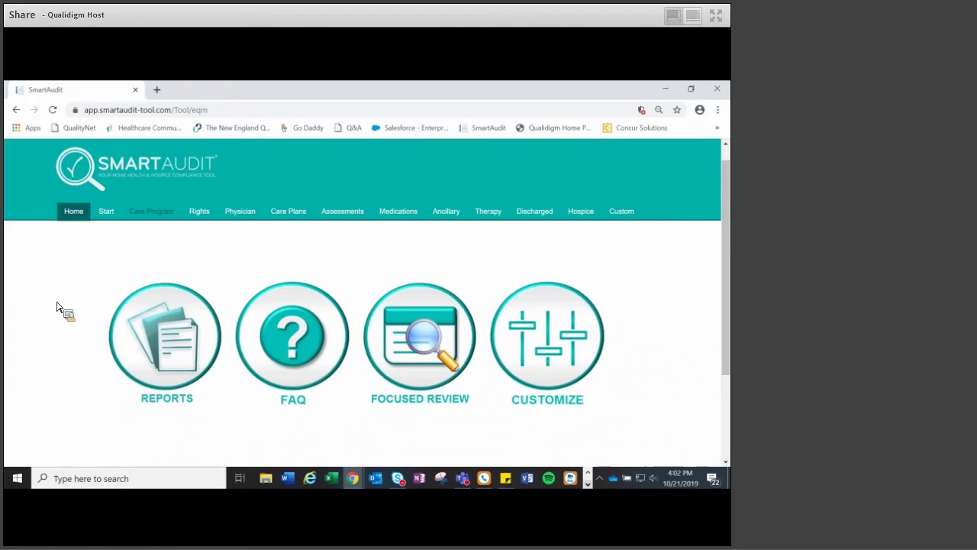